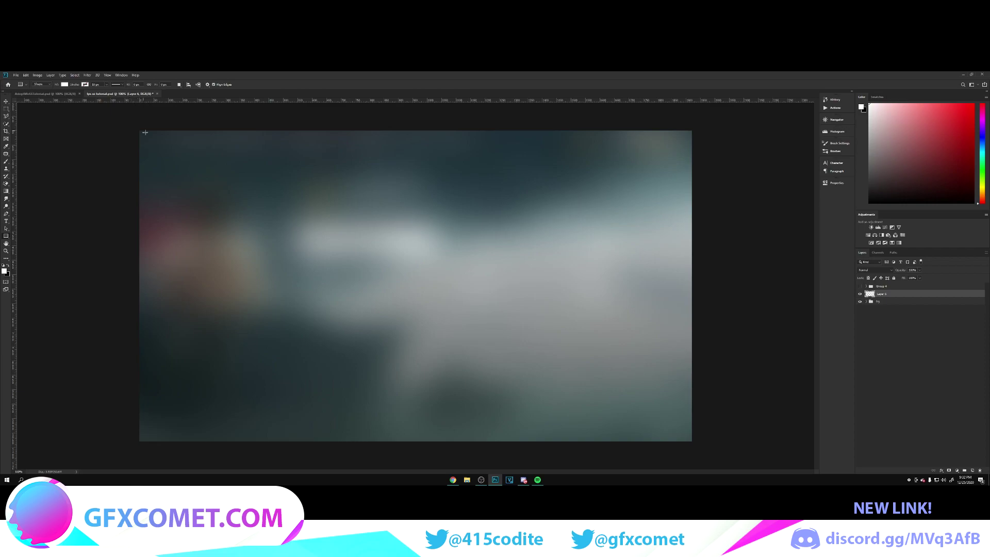
- Place guides along all four edges of the canvas
click(109, 77)
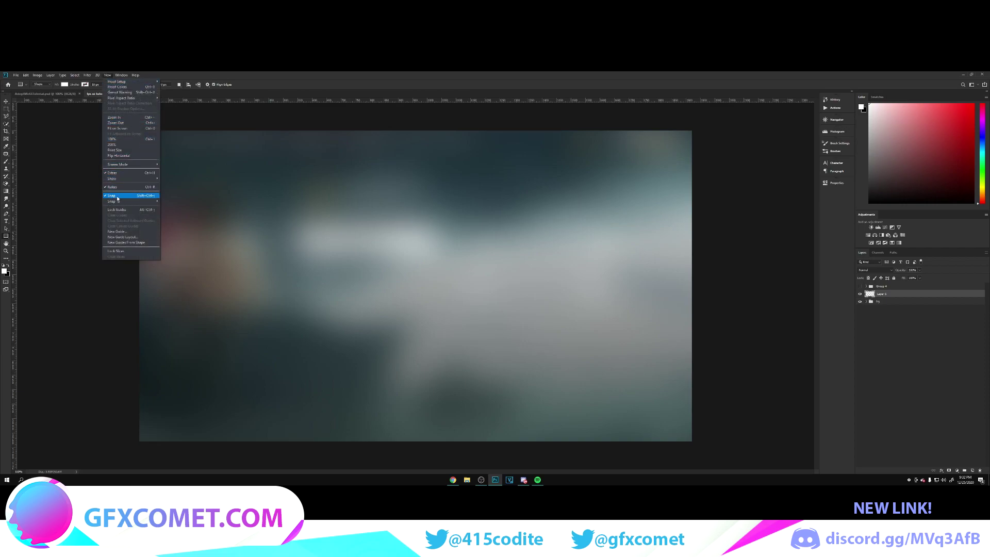
click(359, 74)
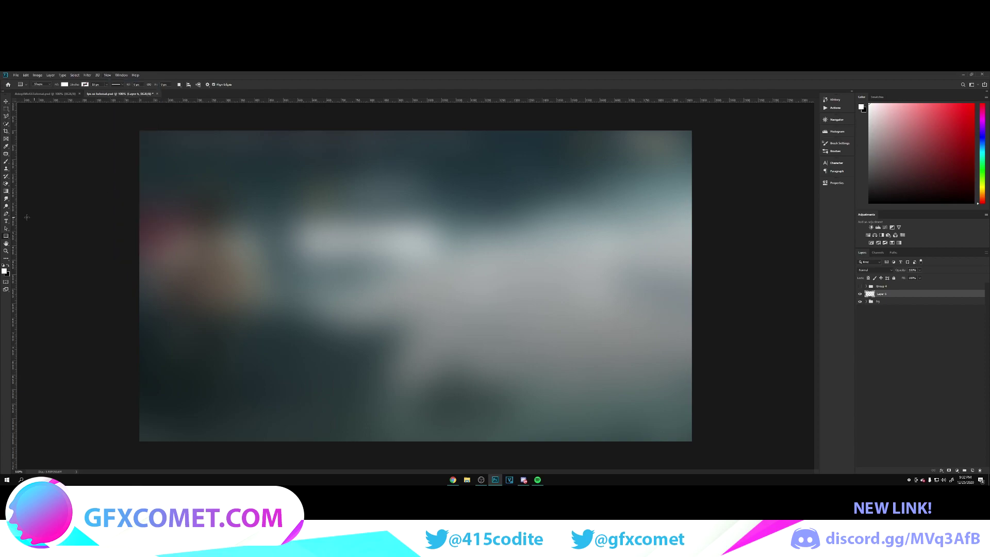
drag(16, 220, 139, 223)
drag(202, 100, 209, 130)
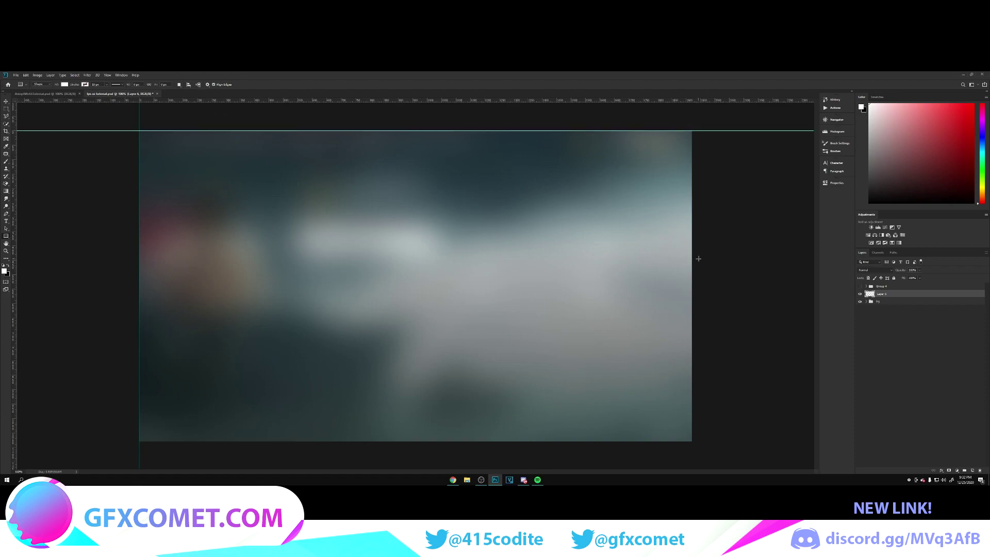
drag(14, 236, 691, 252)
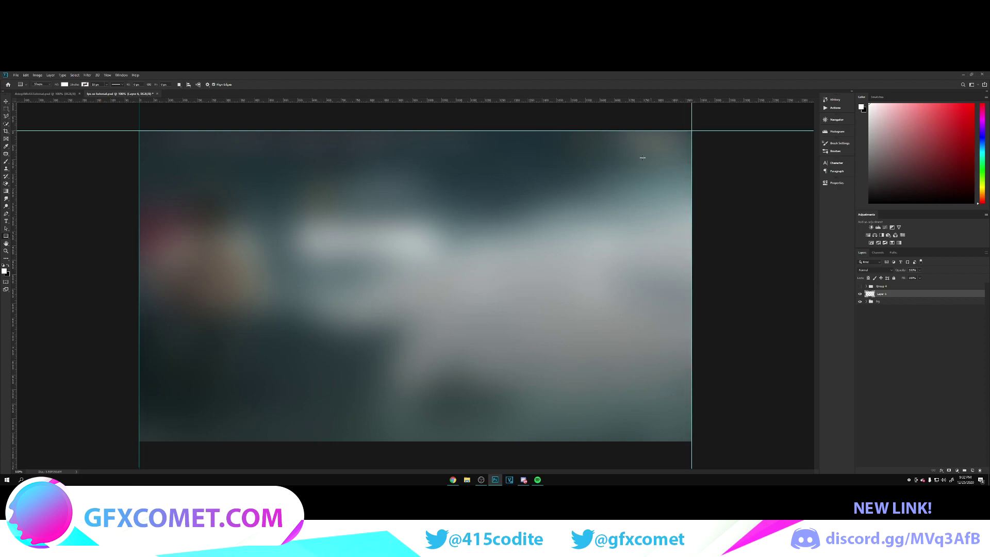
drag(624, 102, 598, 441)
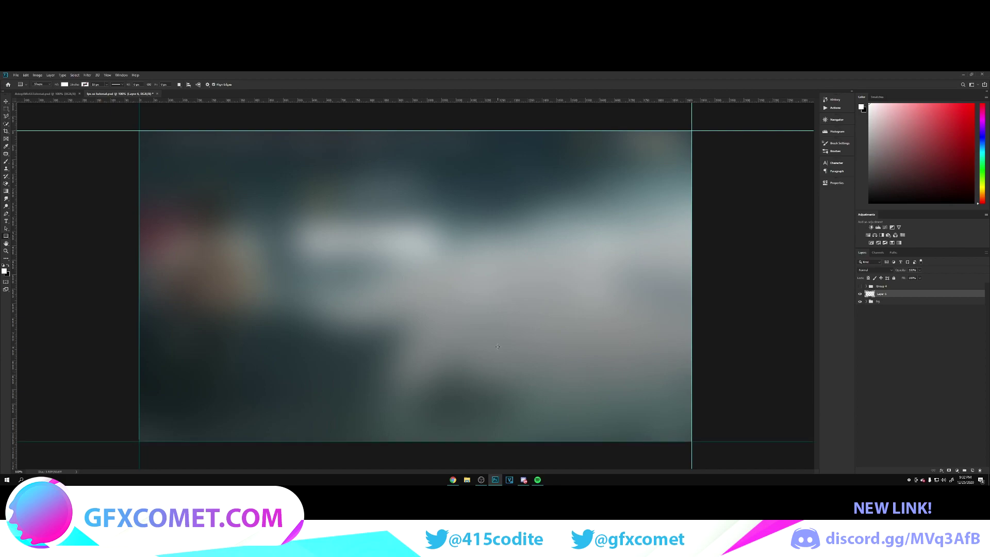
- Set the foreground color to a near-black grey
click(4, 270)
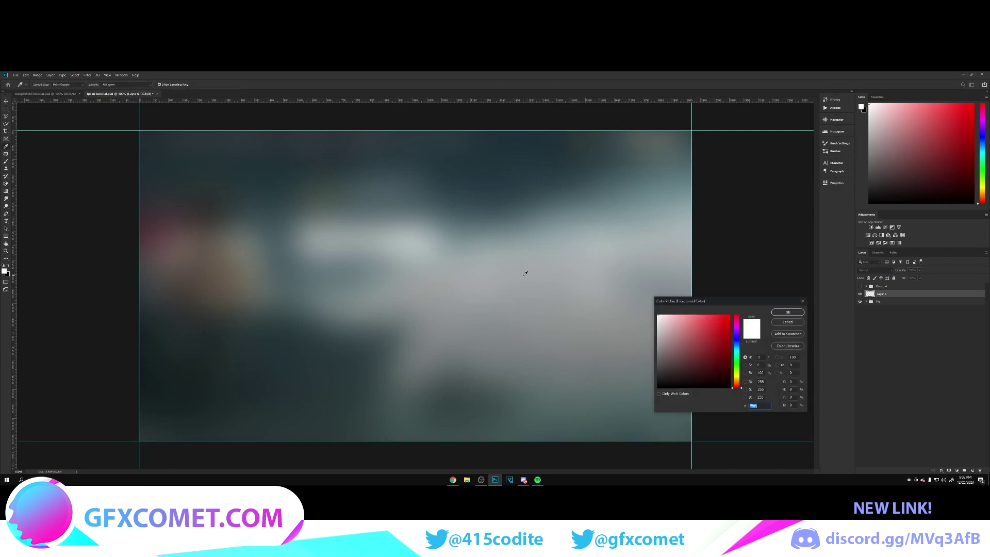
click(666, 373)
drag(638, 377, 634, 381)
click(788, 312)
- Draw a thin rectangle bar across the full width of the canvas along its upper edge, and hide the guides
key(u)
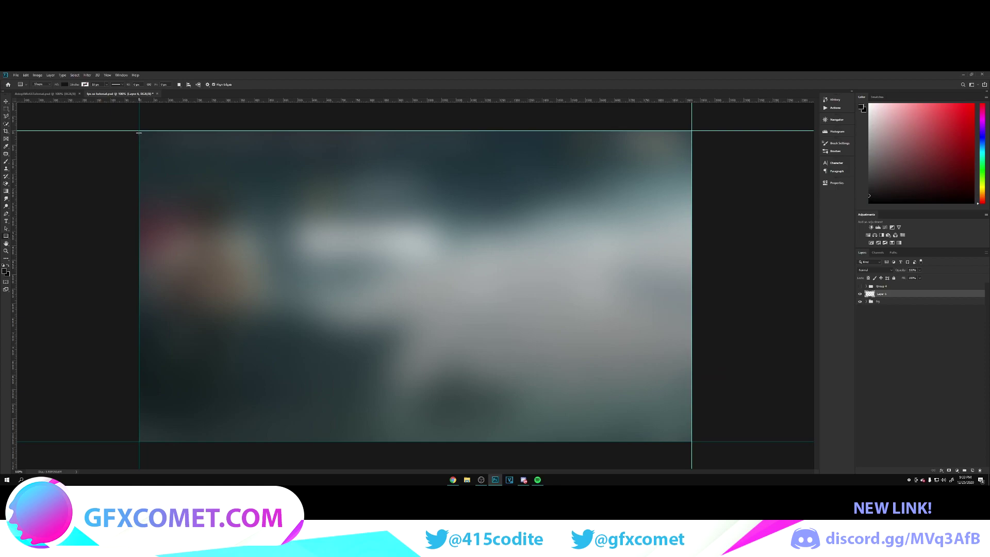
drag(139, 130, 693, 155)
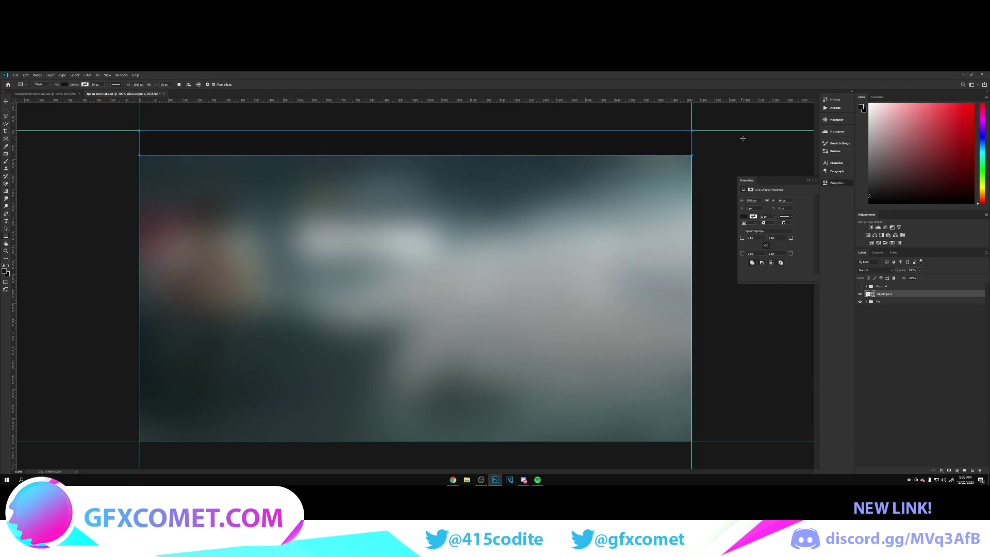
click(7, 102)
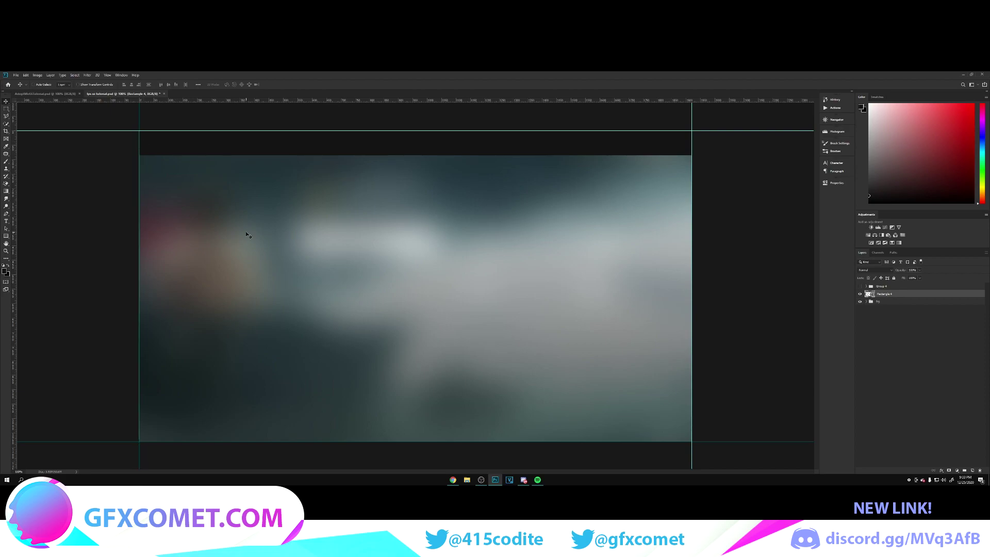
key(ctrl+semicolon)
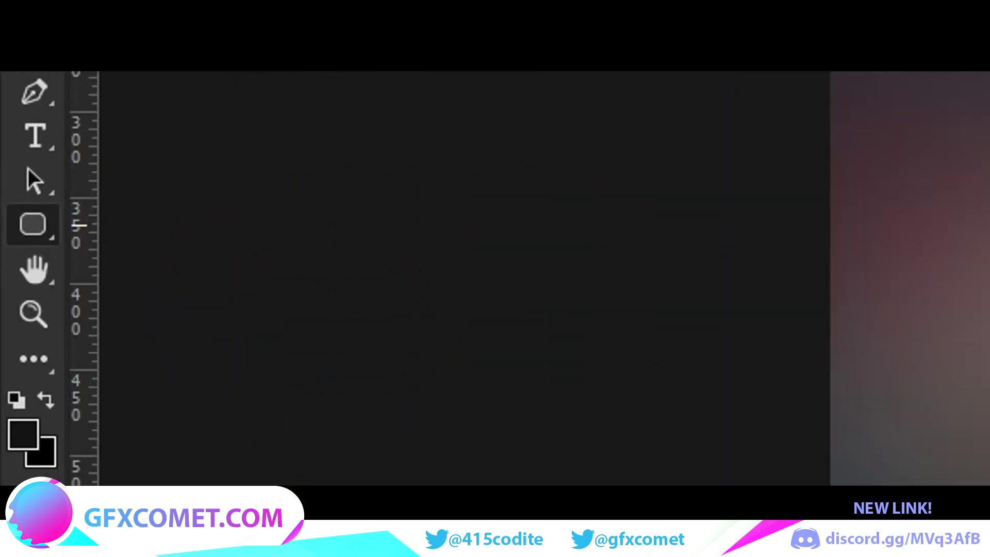
- Add a new layer and set up the Rounded Rectangle tool with a corner radius of 8 px
click(28, 229)
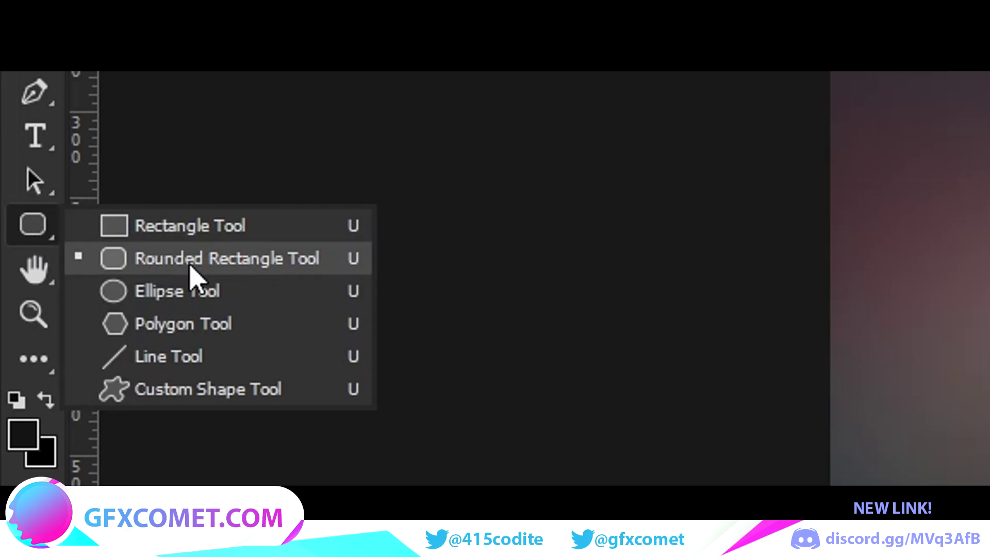
click(209, 269)
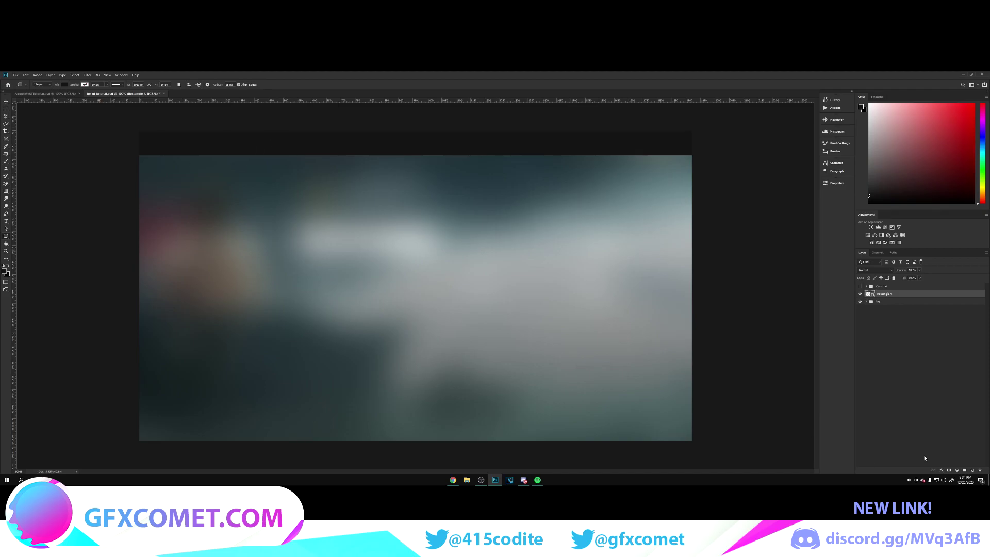
click(971, 471)
drag(235, 85, 223, 84)
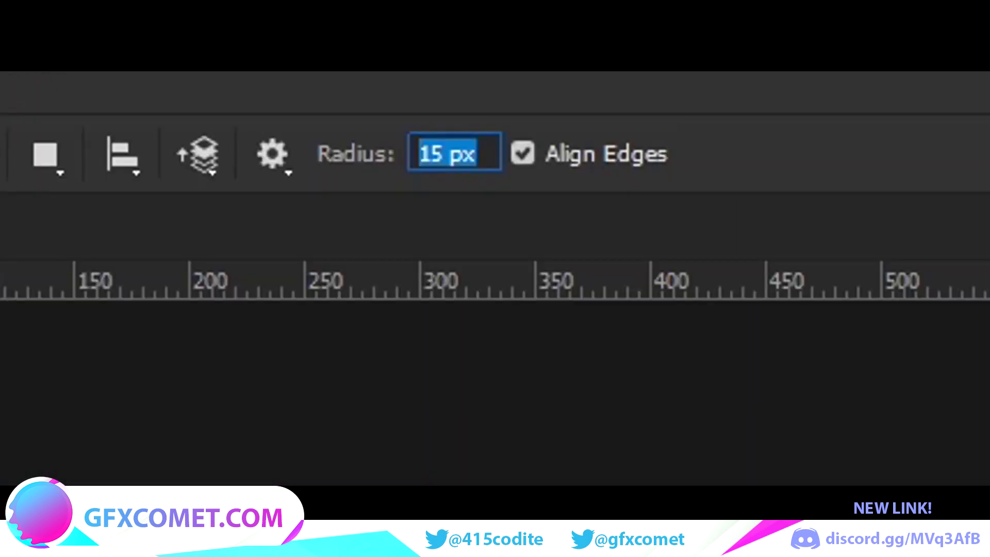
text(8)
key(Return)
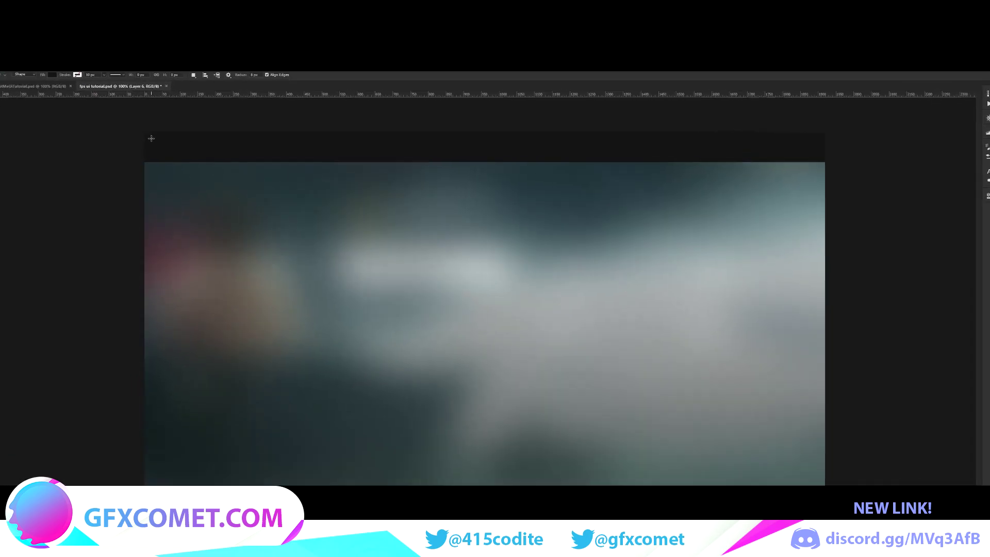
- Draw a rounded rectangle button inside the left end of the header bar and fill it with a slightly different dark grey
drag(144, 137, 180, 146)
drag(381, 205, 473, 231)
key(Delete)
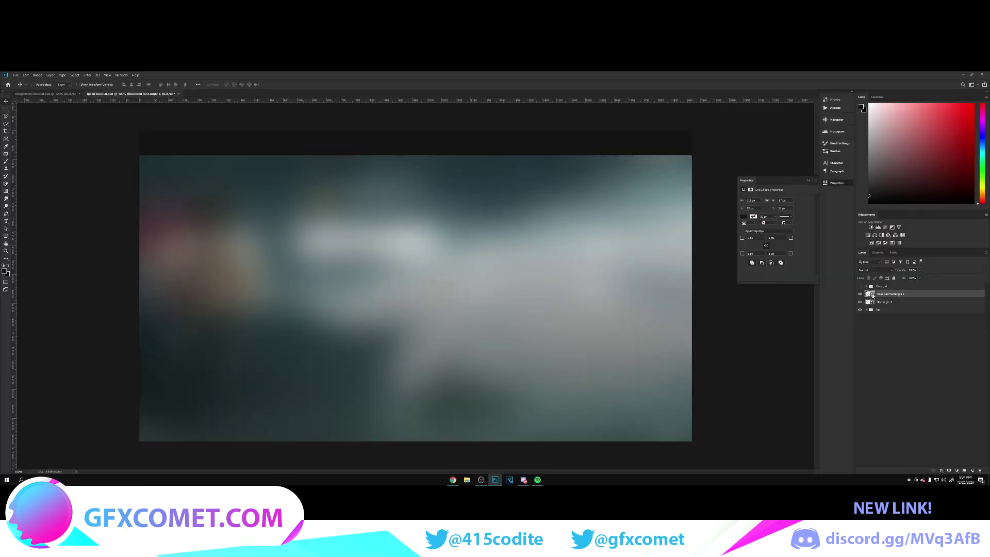
double_click(871, 294)
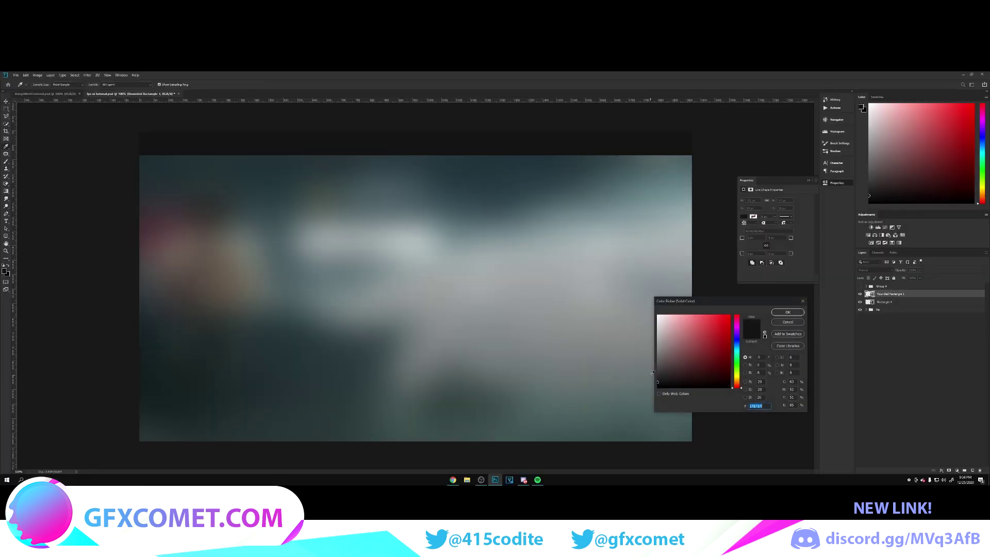
drag(658, 385, 648, 381)
click(797, 314)
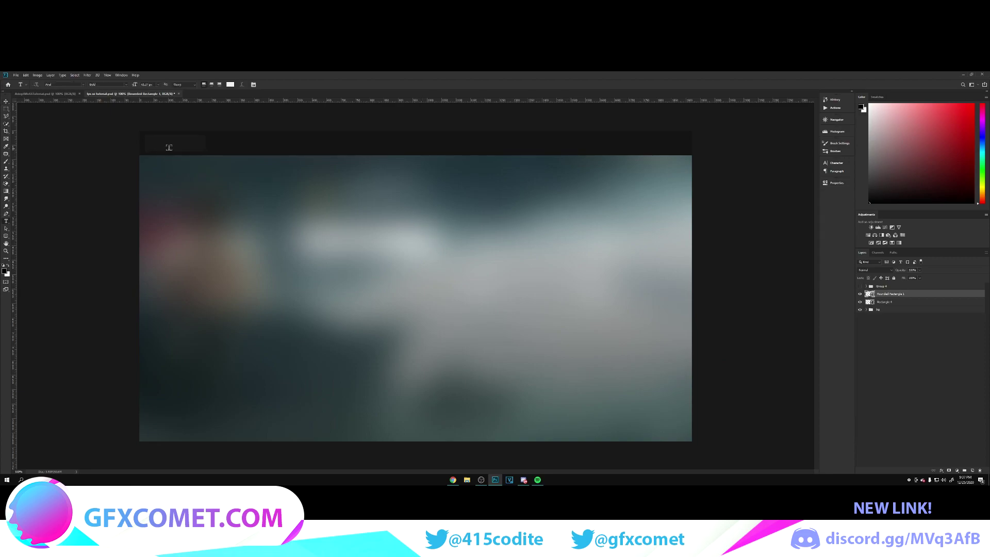
- Add the text "Home" in white at the button and set its font to Roboto Light
click(9, 266)
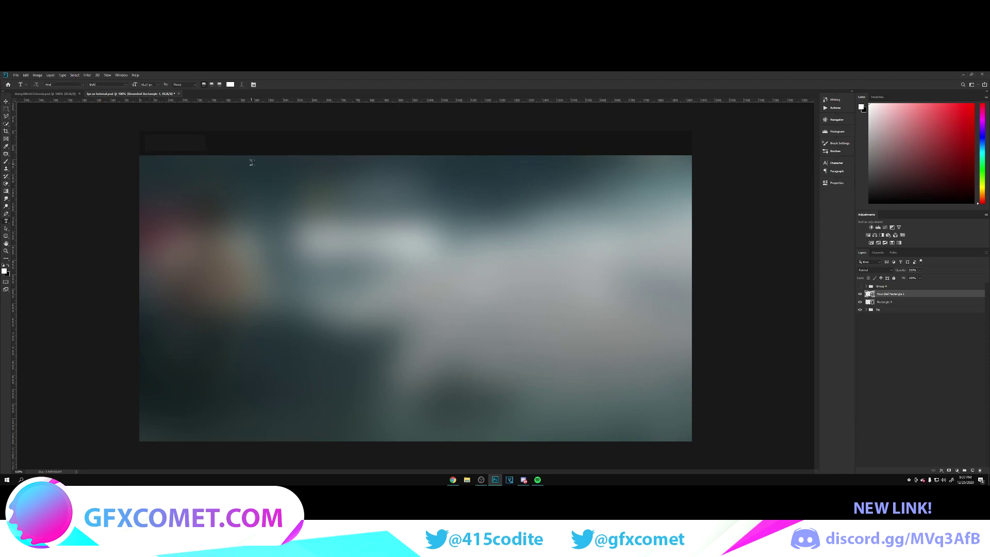
click(165, 147)
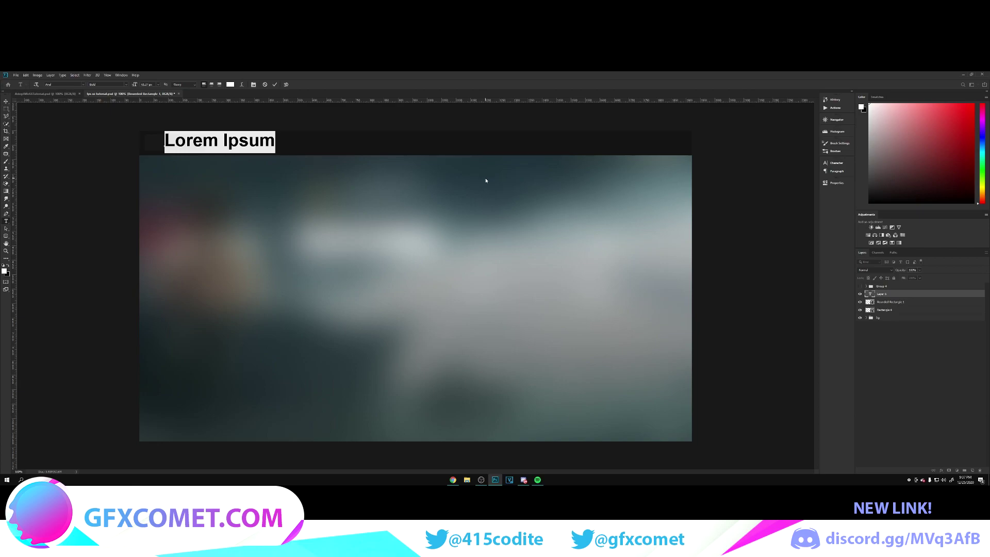
text(Home)
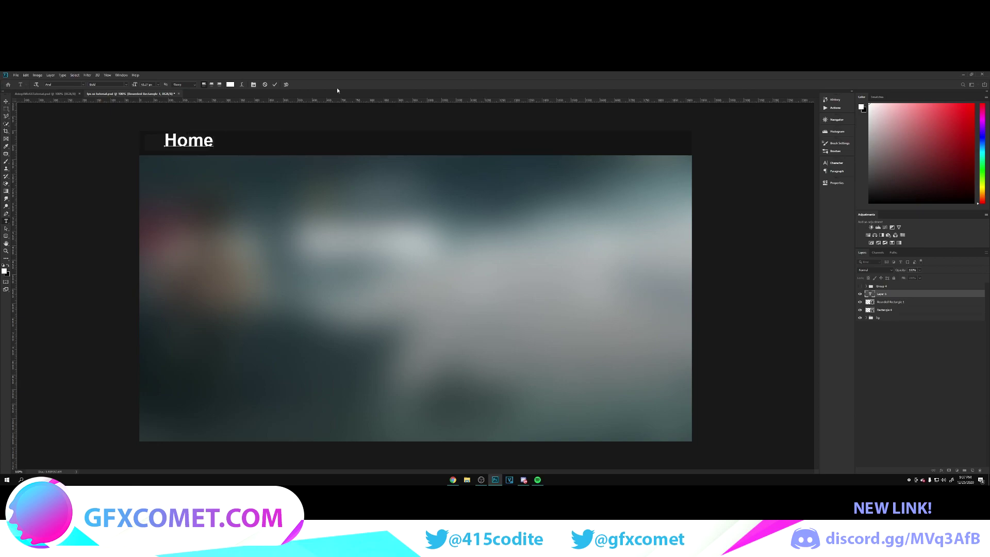
key(ctrl+a)
click(107, 84)
click(103, 91)
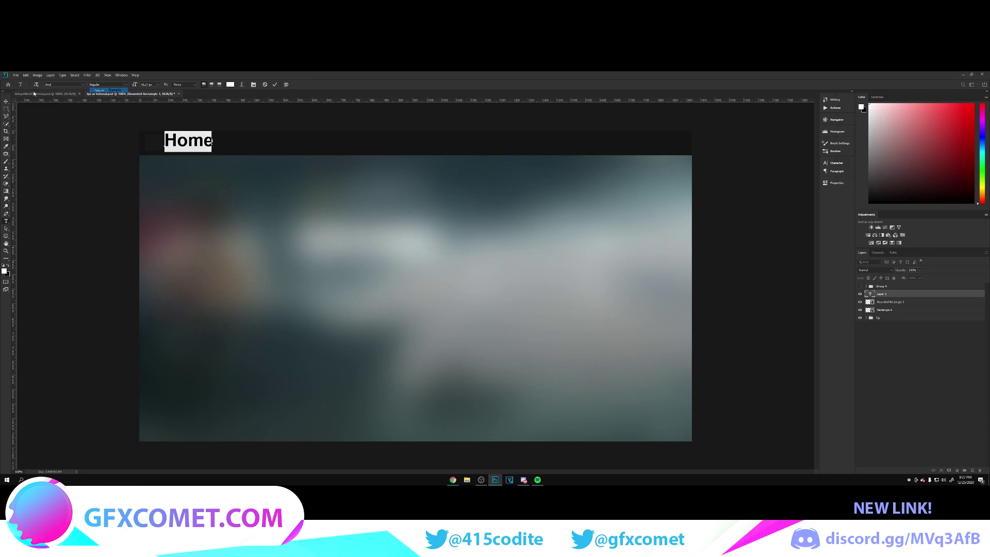
click(62, 84)
text(robot)
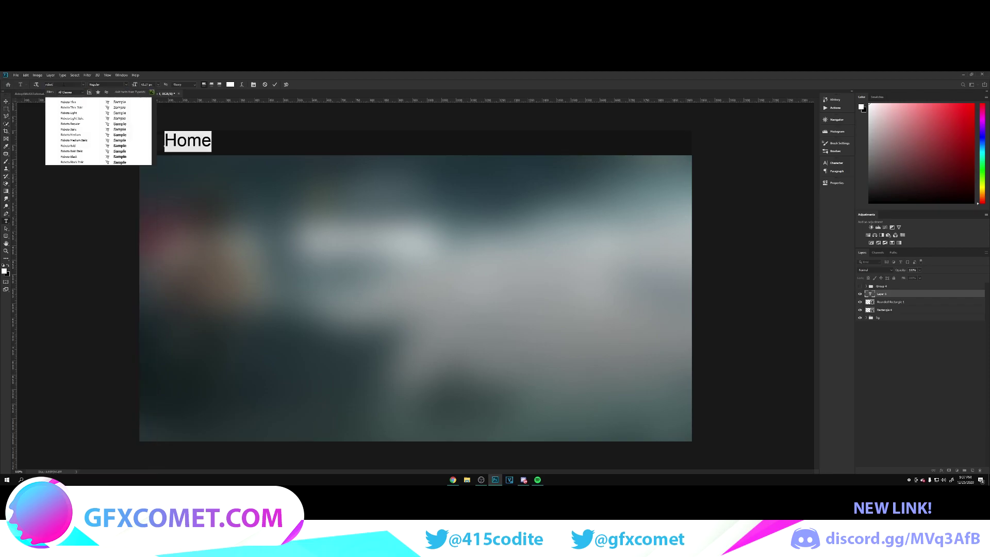
click(75, 113)
- Scale down the "Home" text and center it inside the rounded button
click(6, 101)
drag(220, 161, 196, 143)
key(ctrl+t)
key(Return)
key(Up)
key(Up)
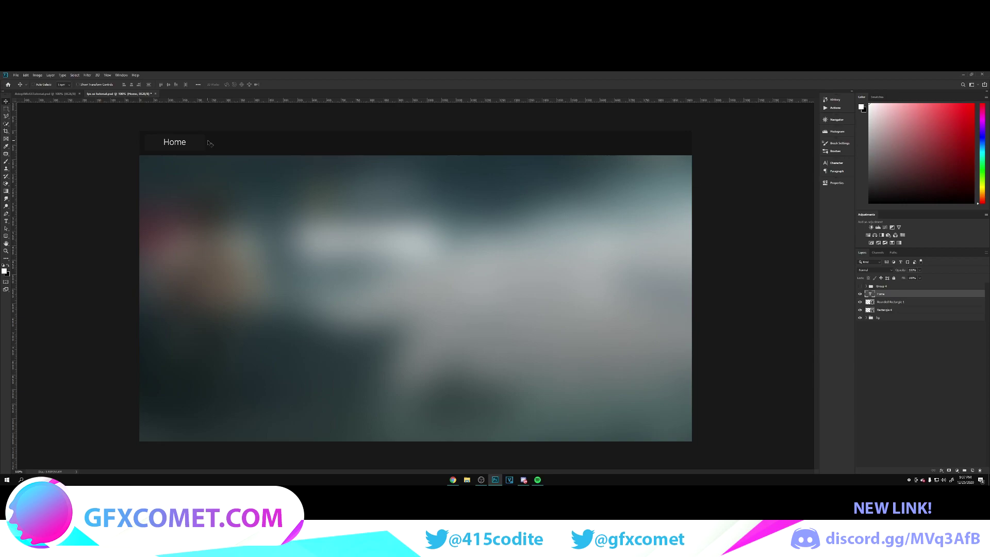
key(Down)
key(Down)
- Duplicate the button together with its "Home" label and place the copy directly to the right of the original
shift+click(889, 303)
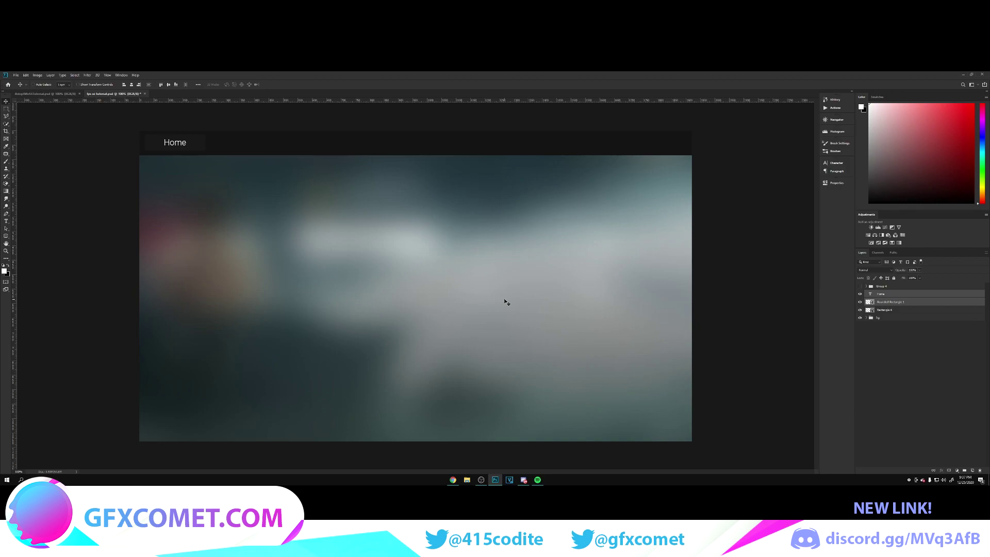
key(ctrl+j)
drag(195, 147, 260, 149)
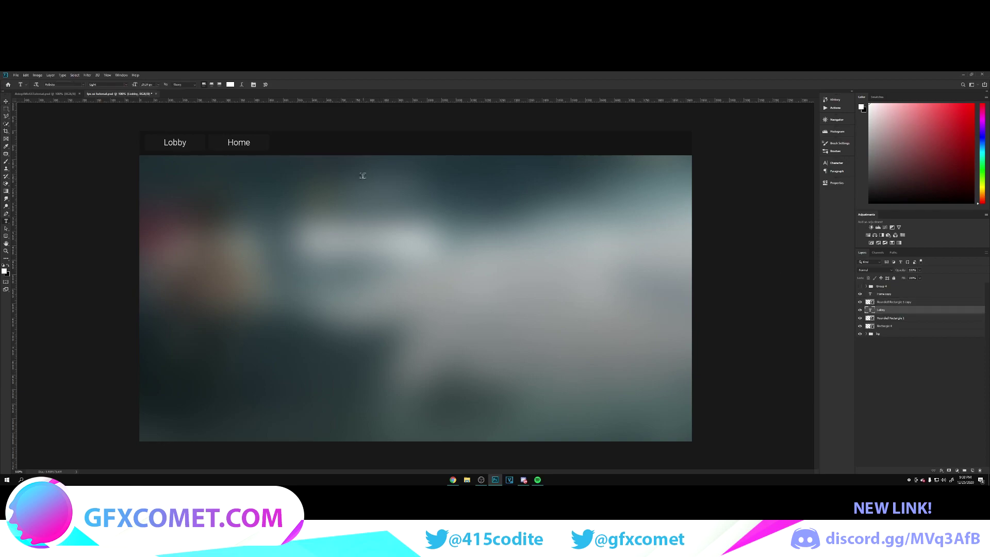
- Set the font weight of the "Lobby" label to Medium
double_click(176, 144)
click(125, 84)
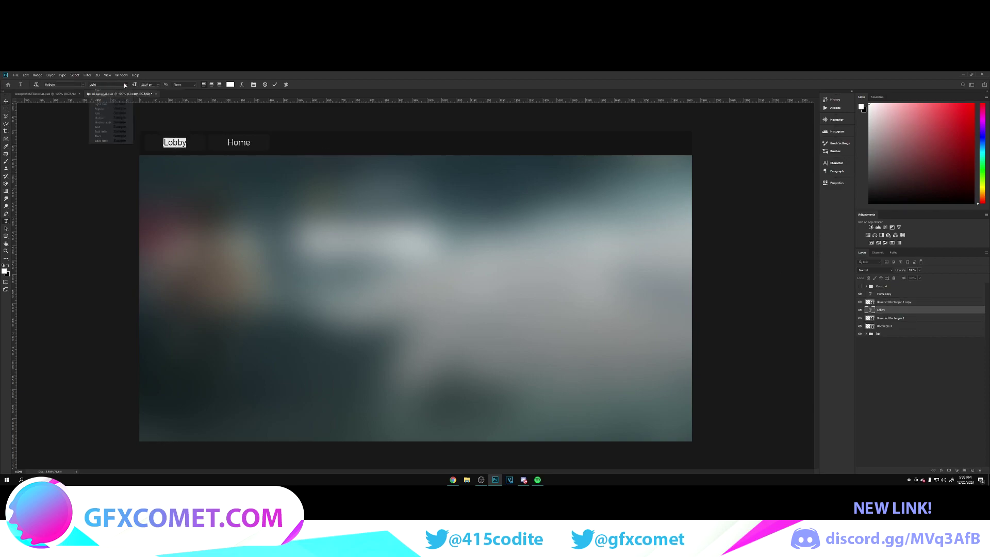
click(119, 118)
click(6, 101)
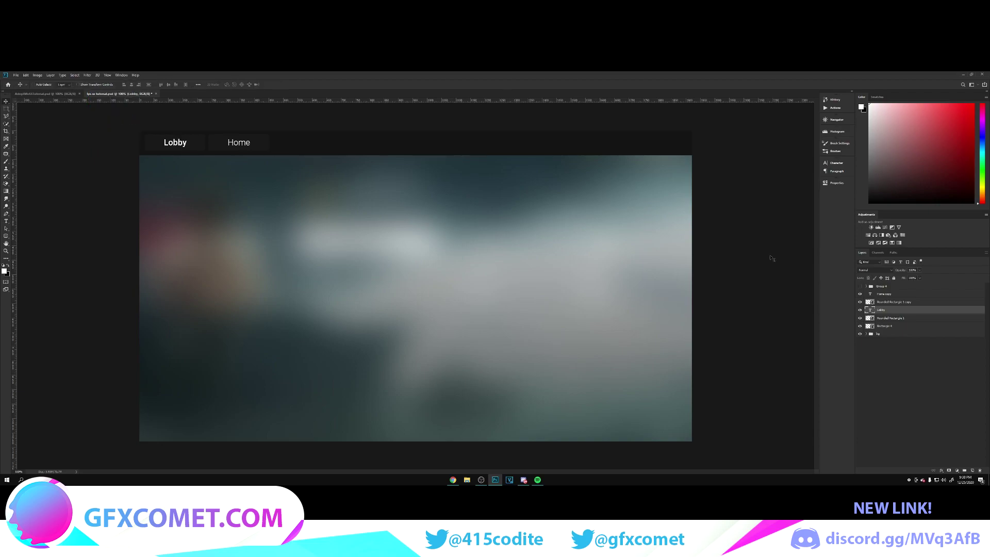
- Fill the rounded rectangle behind "Lobby" with a dark golden yellow
double_click(870, 318)
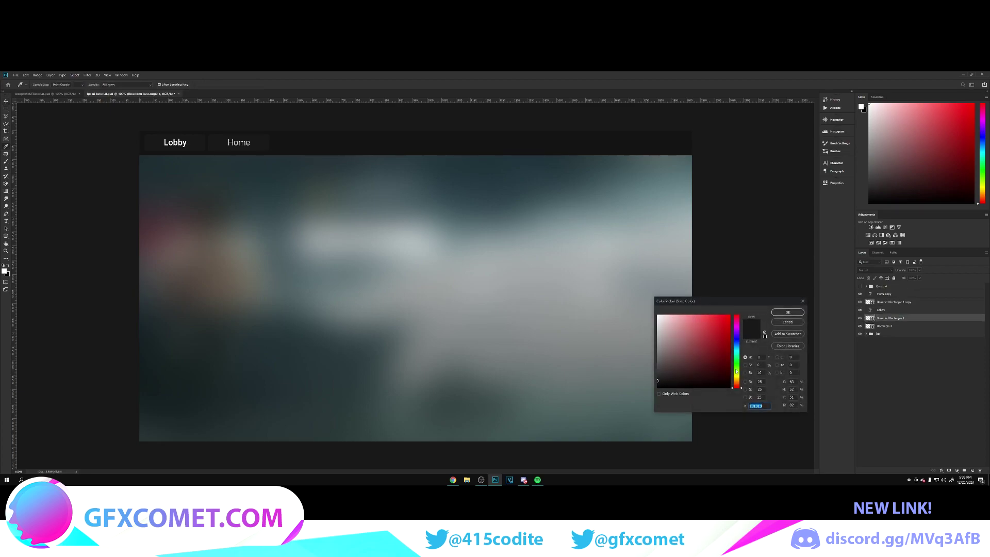
click(738, 382)
click(738, 352)
click(738, 377)
click(724, 334)
mouse_move(725, 333)
mouse_down()
mouse_move(718, 320)
mouse_move(721, 339)
mouse_up()
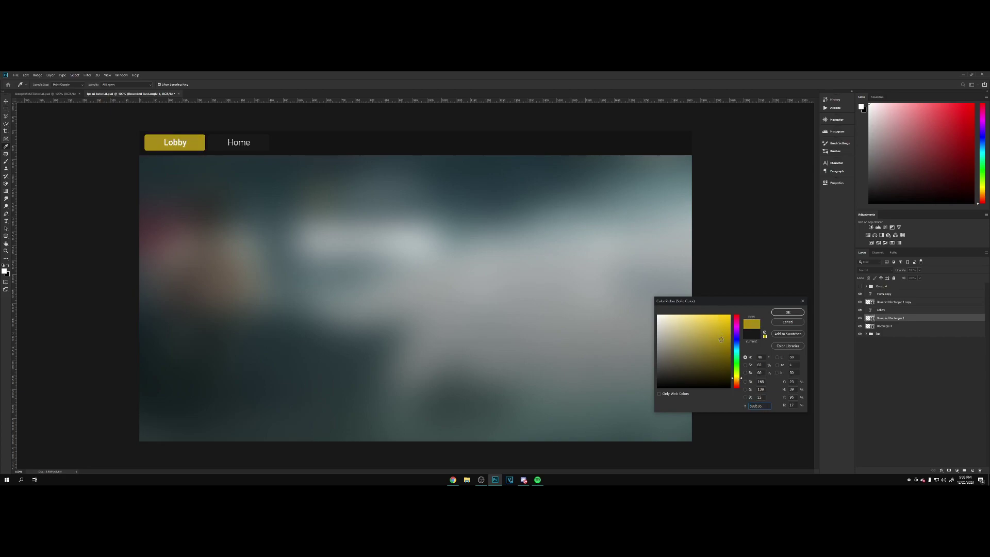
click(794, 314)
- Change the second button's label to "Loadout"
click(897, 297)
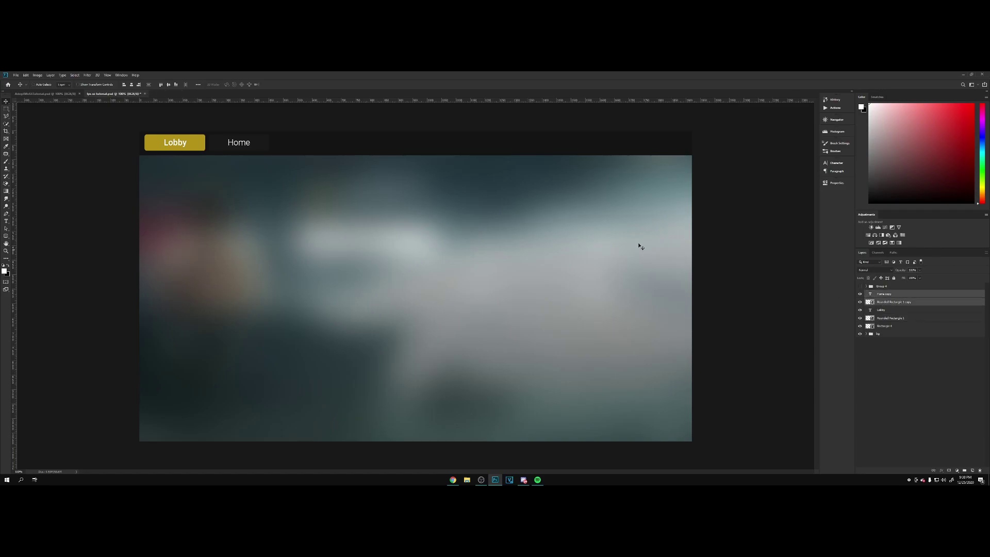
double_click(385, 146)
text(Loadout)
click(6, 102)
- Place a copy of the Loadout button to its right and change the copy's label to "Barrack"
mouse_move(302, 147)
mouse_down()
mouse_move(289, 150)
mouse_move(307, 152)
mouse_up()
ctrl+click(891, 301)
double_click(302, 143)
text(Ra)
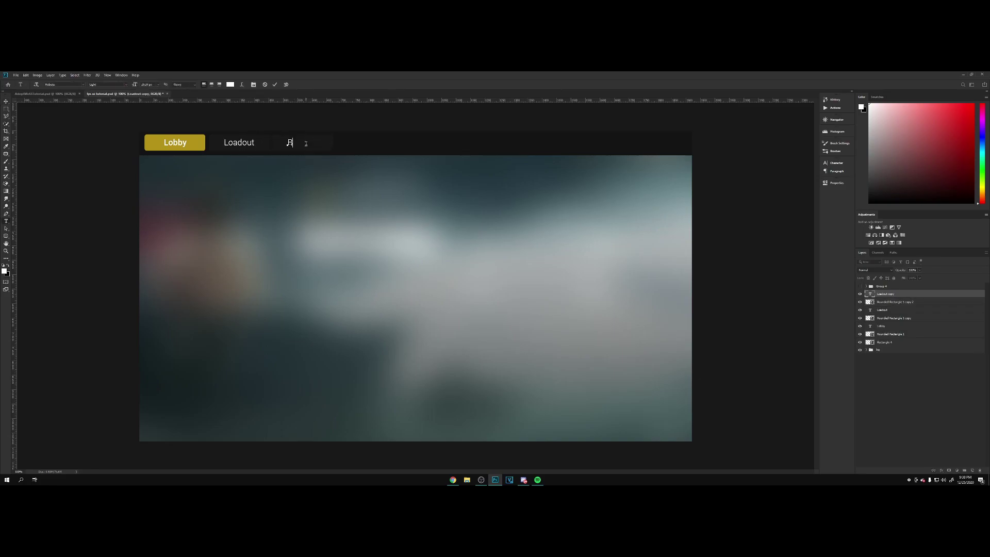
text(rrack)
- Duplicate the Barrack button with its label and place the copy next to it in the header bar
click(916, 295)
shift+click(913, 302)
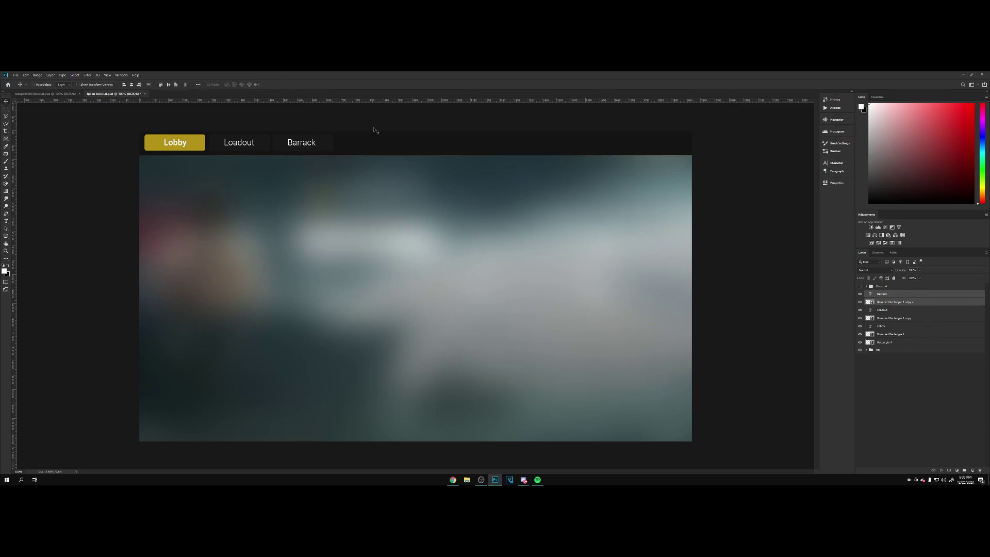
drag(320, 145, 384, 144)
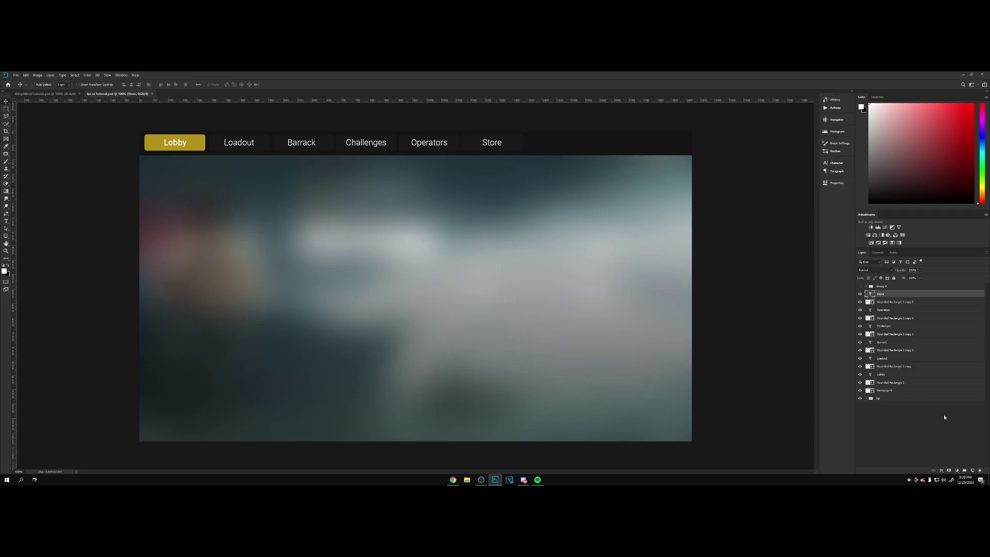
- Add a new layer and draw a rectangle to the right of the Store button, extending below the header bar
click(979, 471)
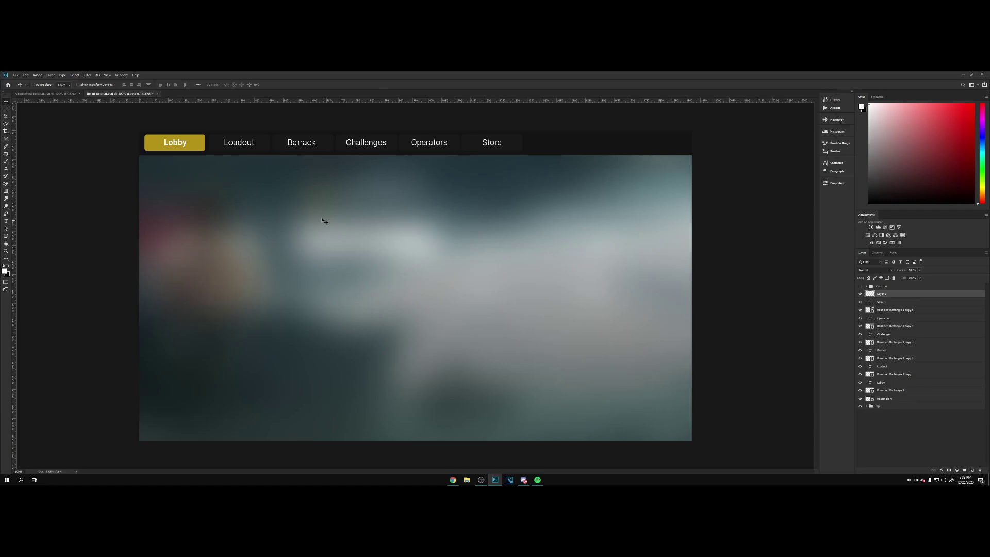
right_click(6, 235)
click(29, 236)
drag(531, 137, 684, 174)
click(808, 180)
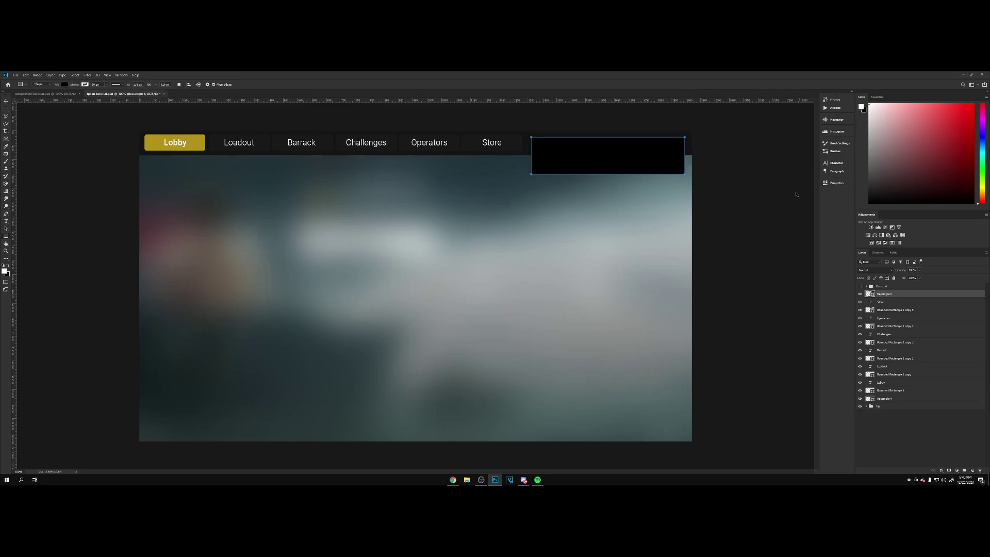
- Recolour the rectangle beside the Store button to a very dark grey, slightly lighter than the header bar
double_click(869, 294)
text(2f2f2f1d1d1d)
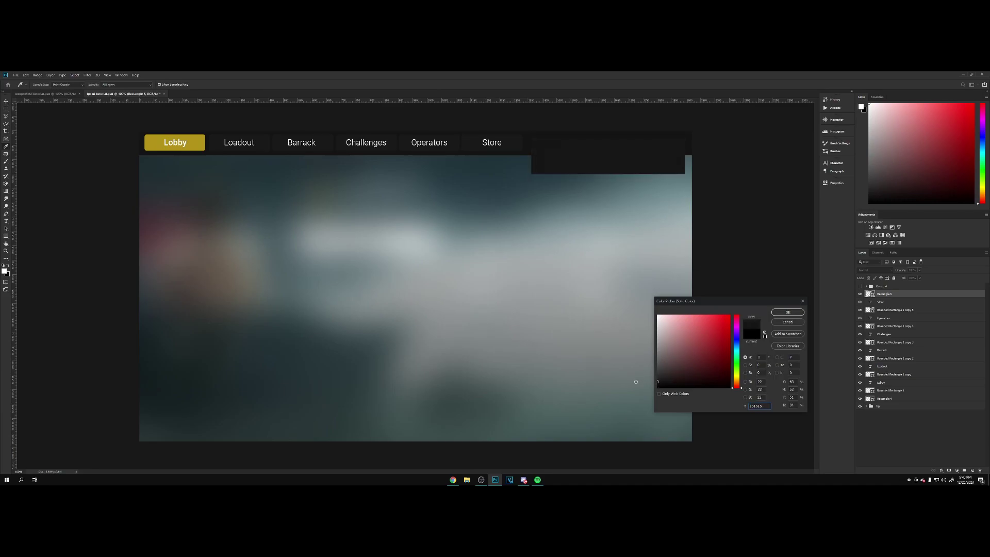
drag(636, 381, 652, 382)
key(Return)
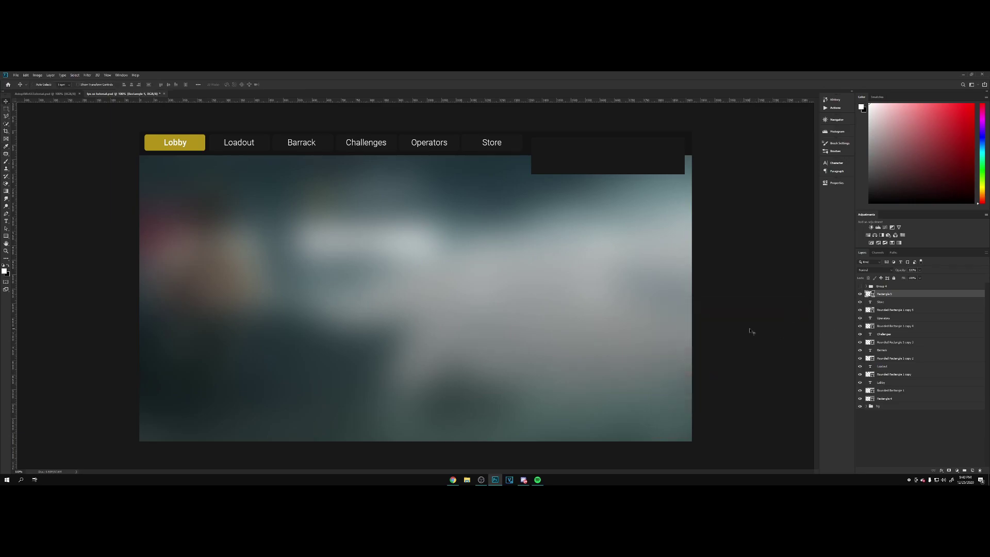
- Make a slightly darker copy of the panel rectangle and shrink it to a thin strip along the panel's bottom edge
key(ctrl+j)
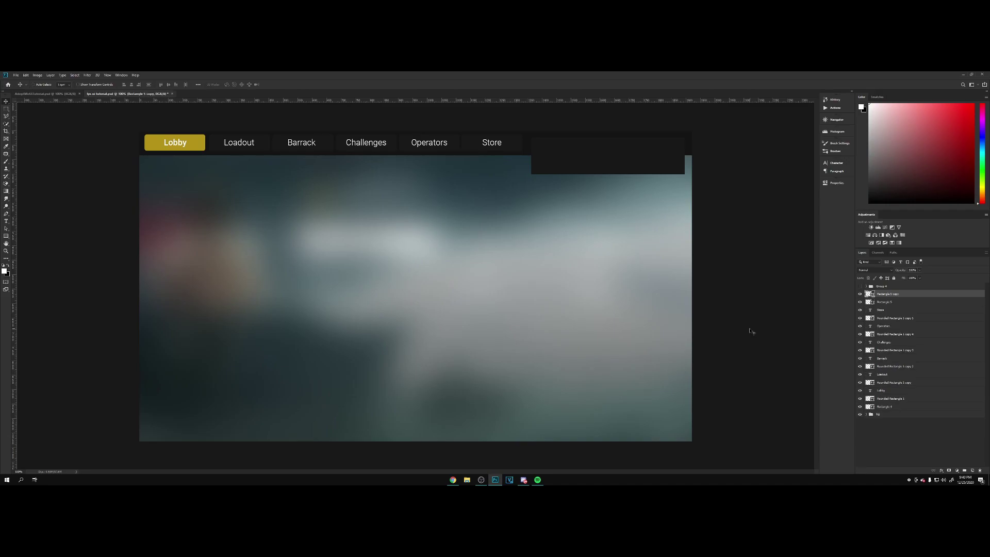
double_click(870, 294)
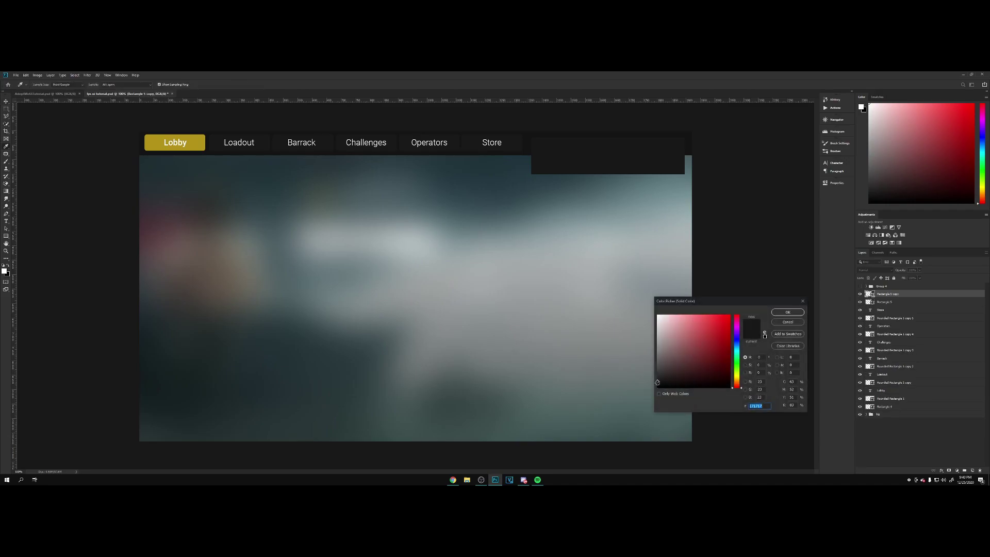
click(799, 314)
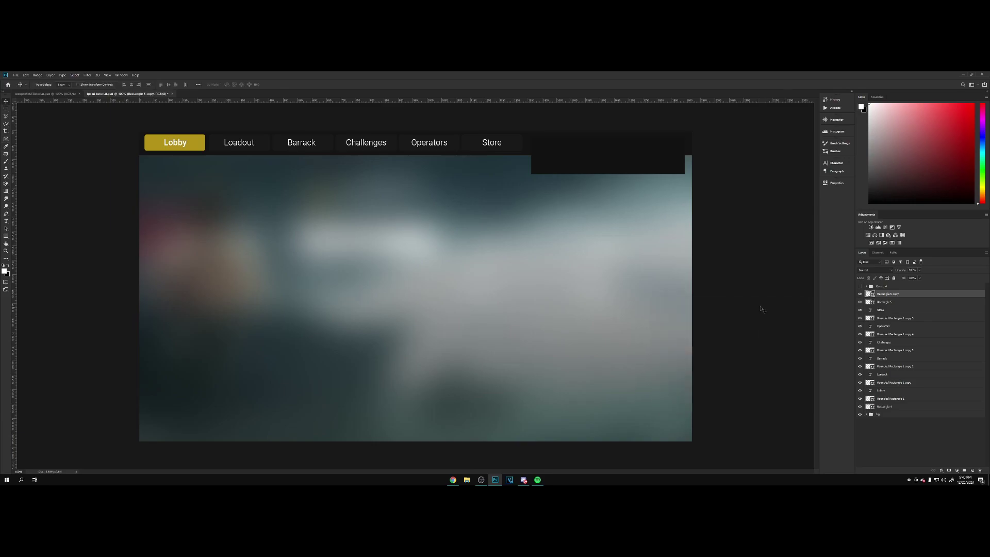
key(ctrl+t)
drag(608, 137, 612, 171)
key(Return)
- Duplicate the thin strip under the panel and recolour the copy a medium green
key(ctrl+j)
double_click(870, 293)
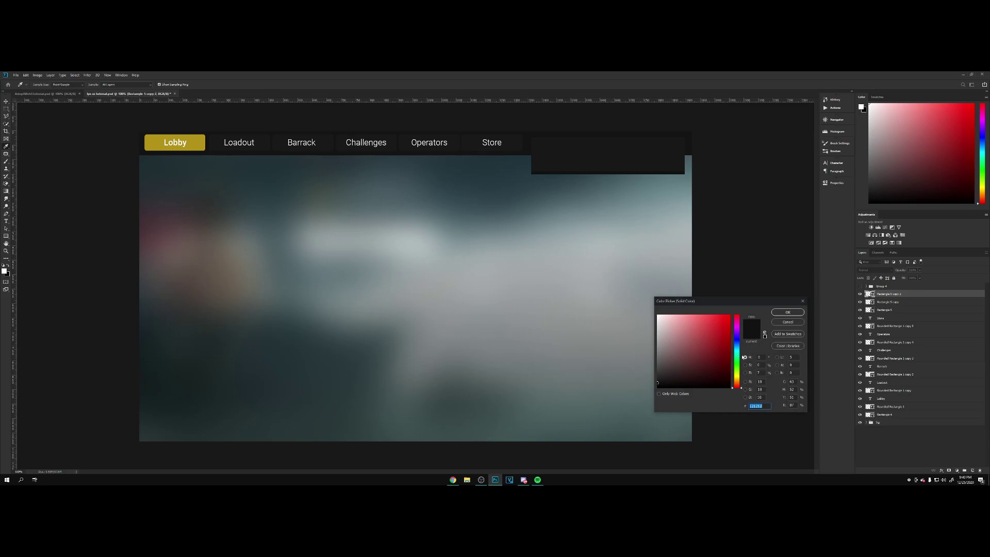
click(736, 361)
mouse_move(716, 328)
mouse_down()
mouse_move(715, 357)
mouse_move(717, 343)
mouse_up()
click(737, 350)
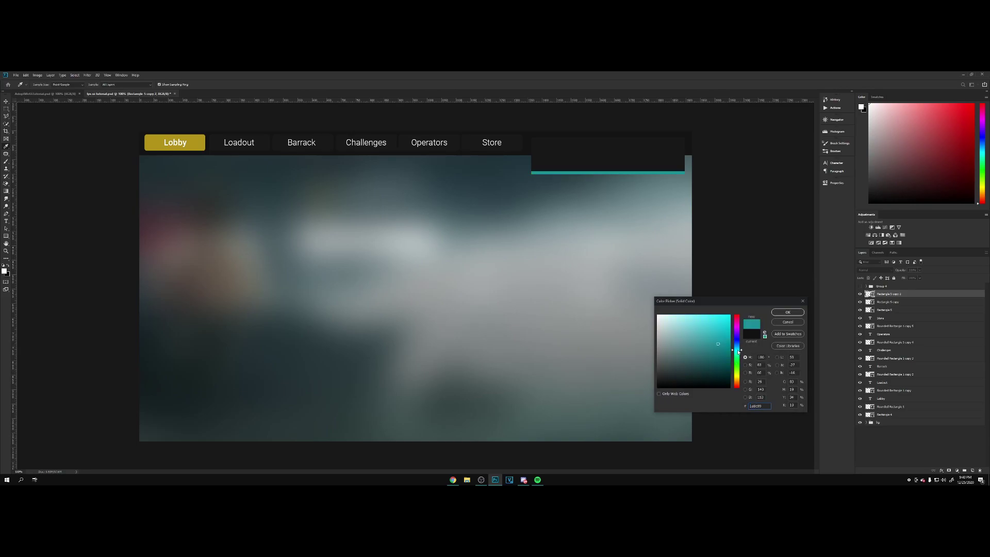
click(737, 358)
click(720, 349)
drag(720, 350, 724, 357)
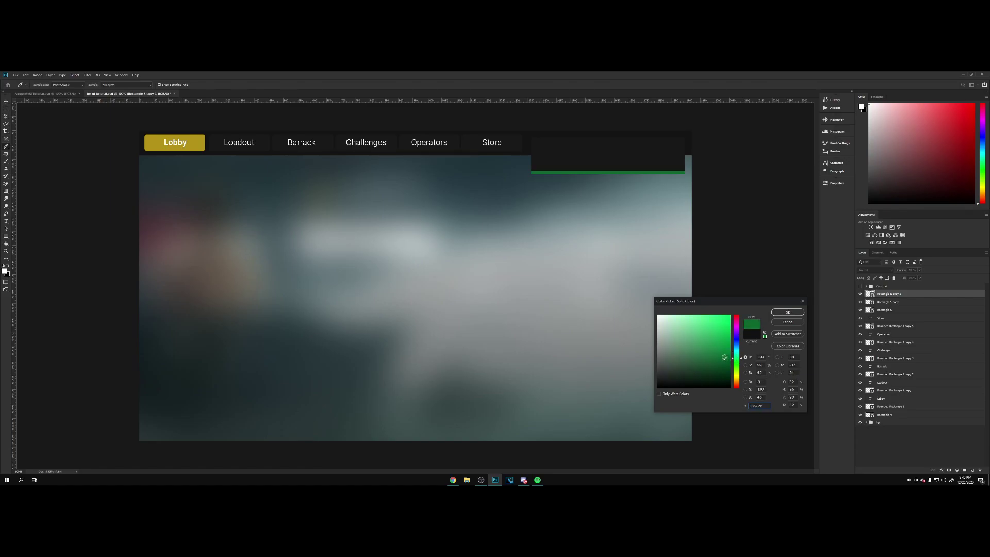
click(727, 351)
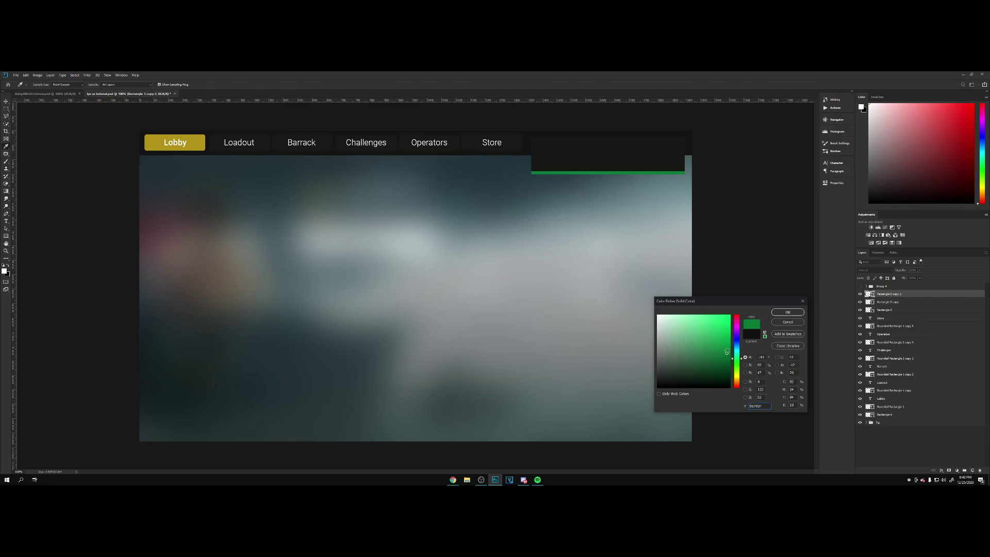
click(787, 312)
- Shorten the green strip to about three quarters of the panel's width and recolour the strip behind it black
key(ctrl+t)
drag(685, 172, 642, 173)
key(Return)
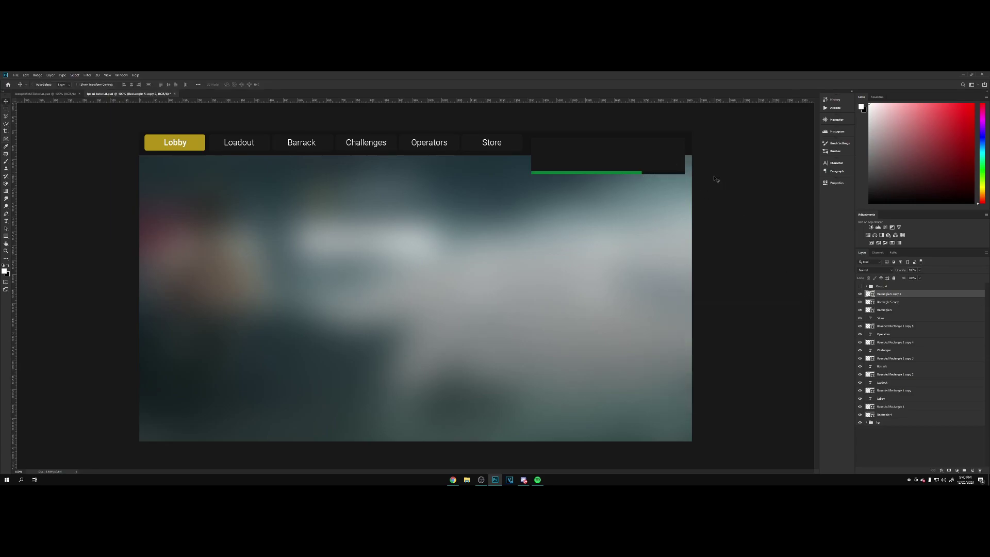
double_click(863, 302)
drag(660, 382, 623, 396)
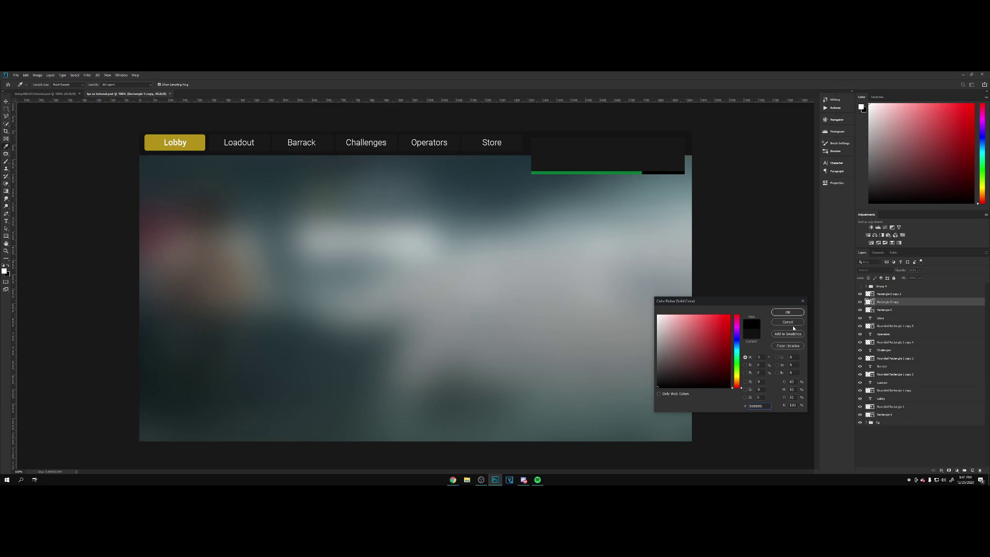
click(787, 312)
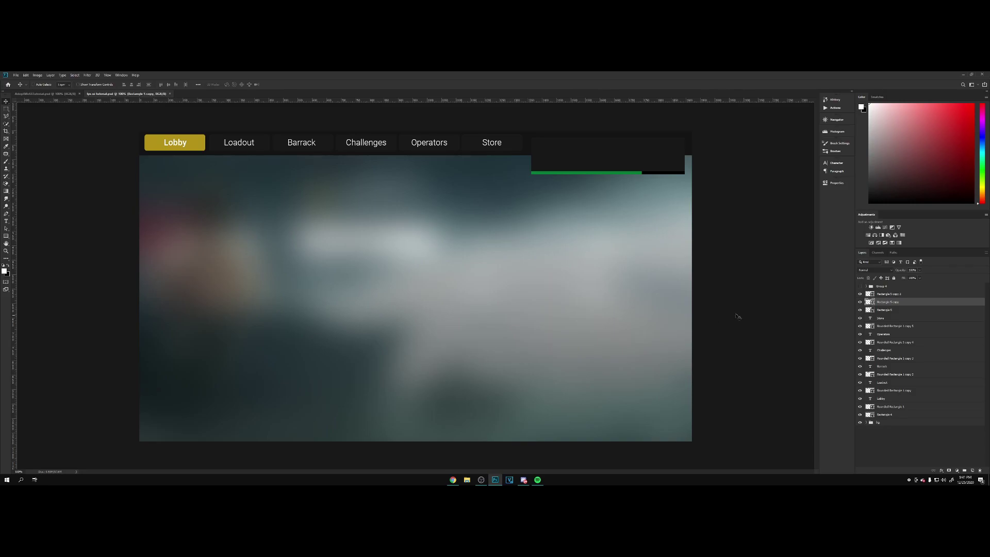
- Add a new layer directly above the header bar rectangle and clip it to that rectangle
click(860, 414)
click(860, 414)
click(892, 415)
click(973, 470)
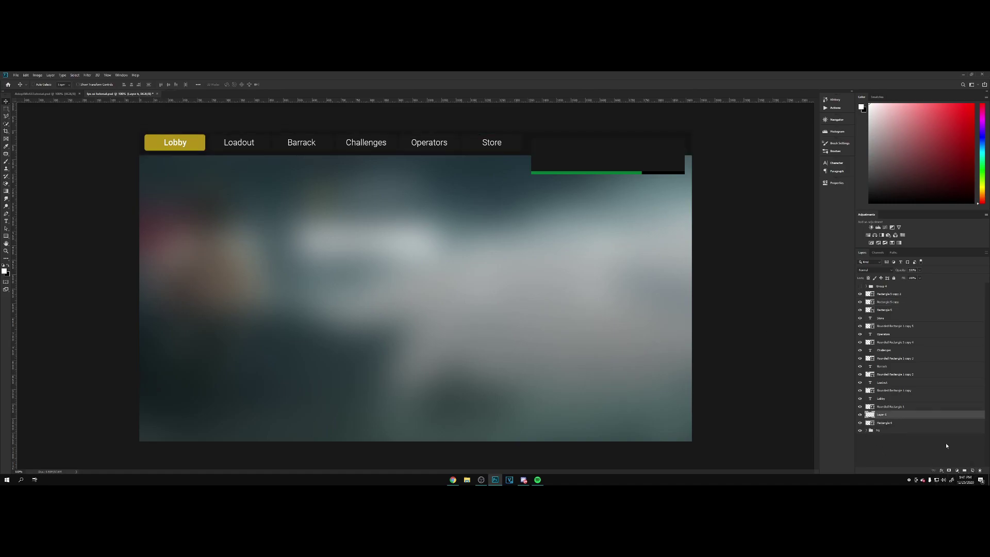
right_click(909, 416)
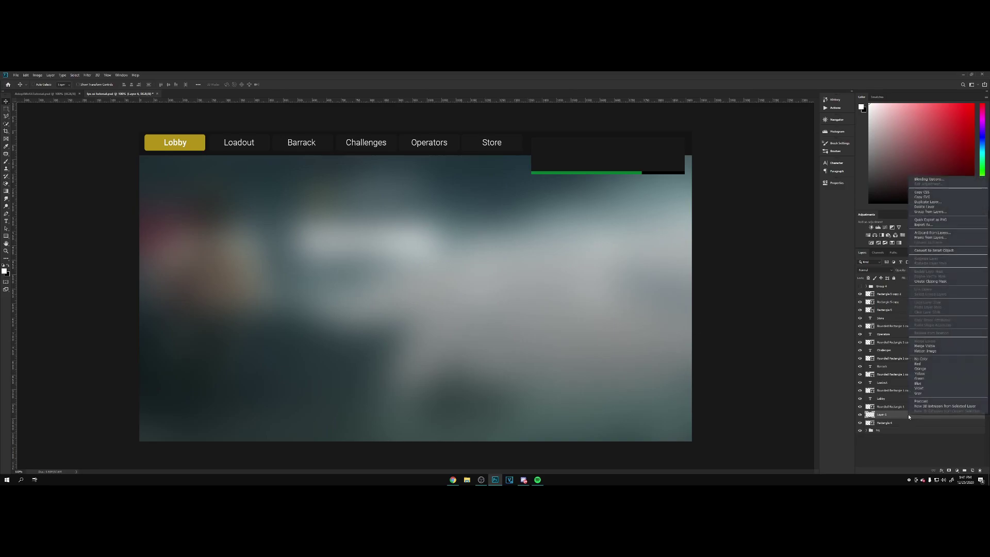
click(933, 281)
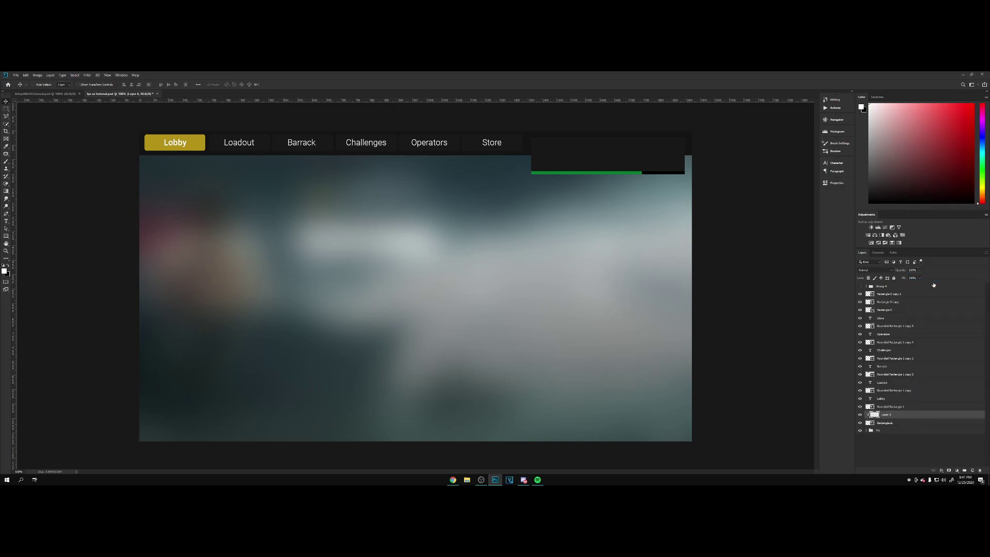
- Brush a soft glow onto the header bar below the Lobby button, using a brighter version of the button's yellow and an enlarged brush
click(6, 161)
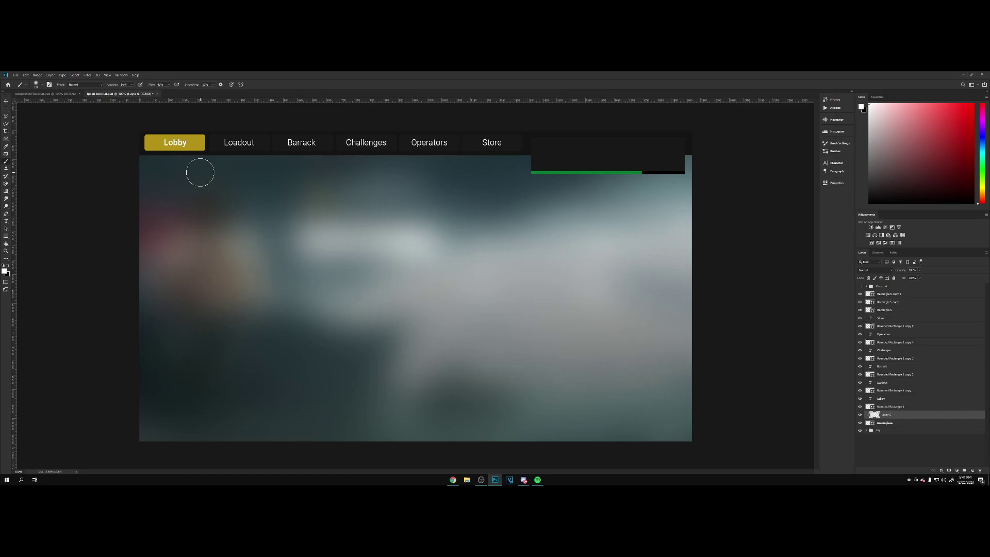
alt+click(197, 142)
click(4, 271)
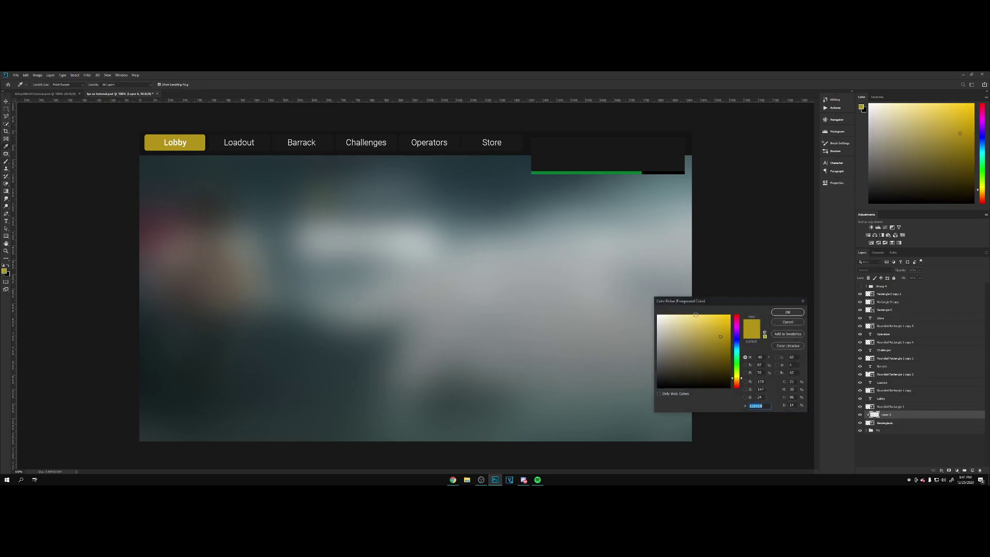
click(717, 319)
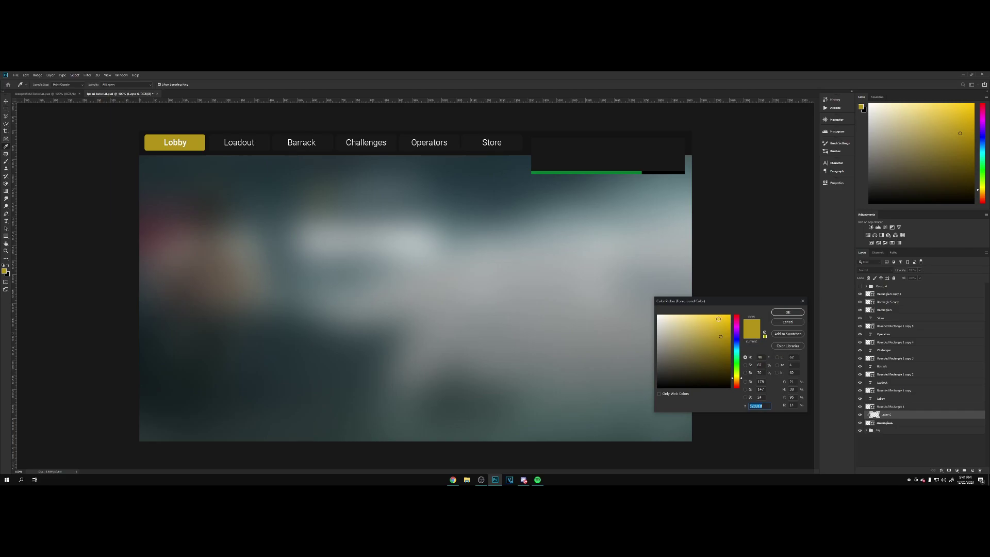
click(787, 312)
key(bracketright)
key(bracketright)
key(bracketright)
key(bracketright)
key(bracketright)
drag(167, 188, 199, 191)
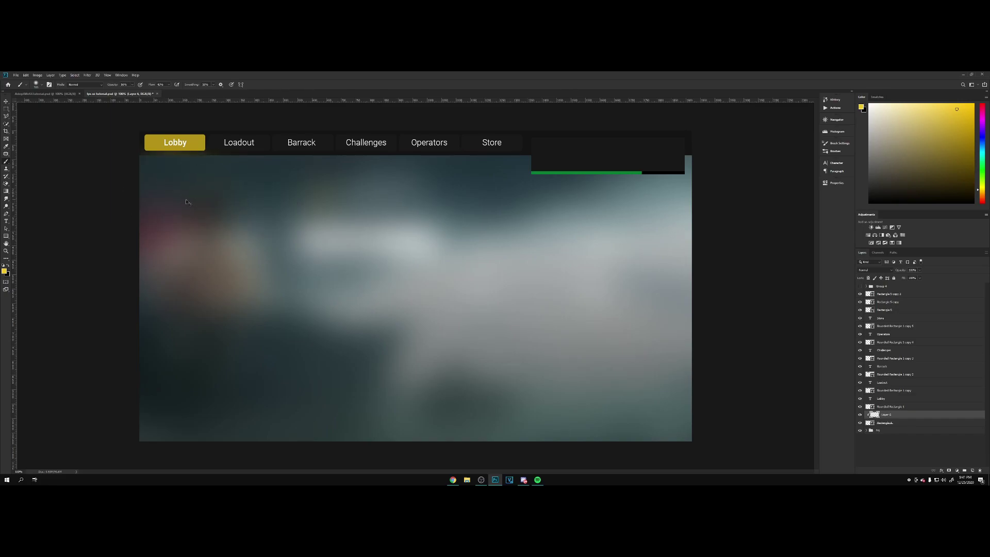
key(v)
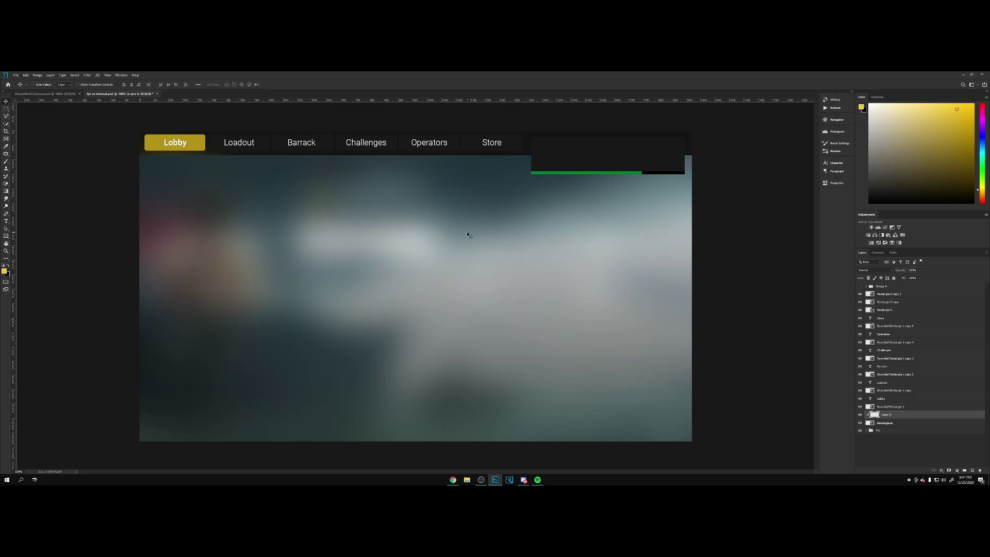
- Add a new layer above the green strip and set the Pen tool to Shape mode with a white fill
click(911, 295)
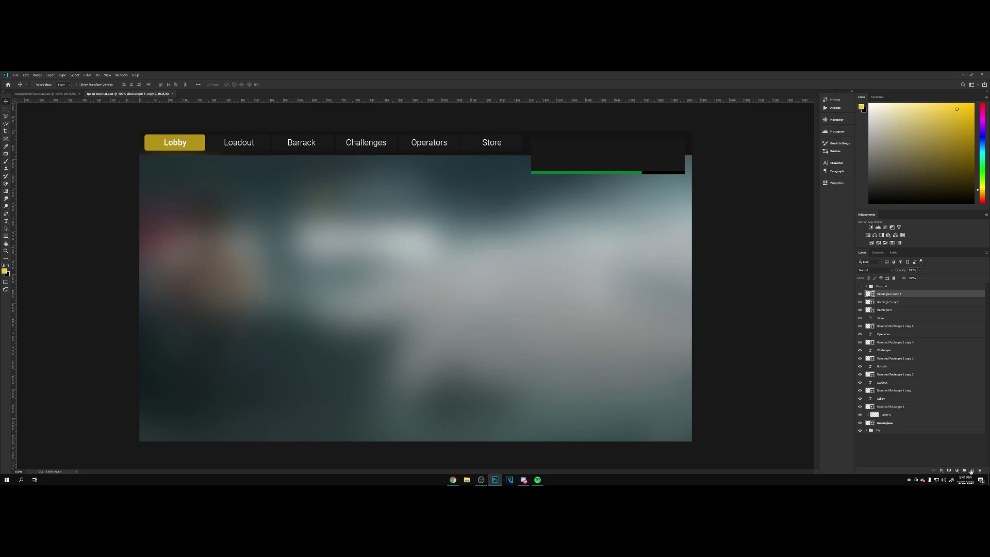
click(972, 470)
click(6, 214)
click(36, 85)
click(64, 85)
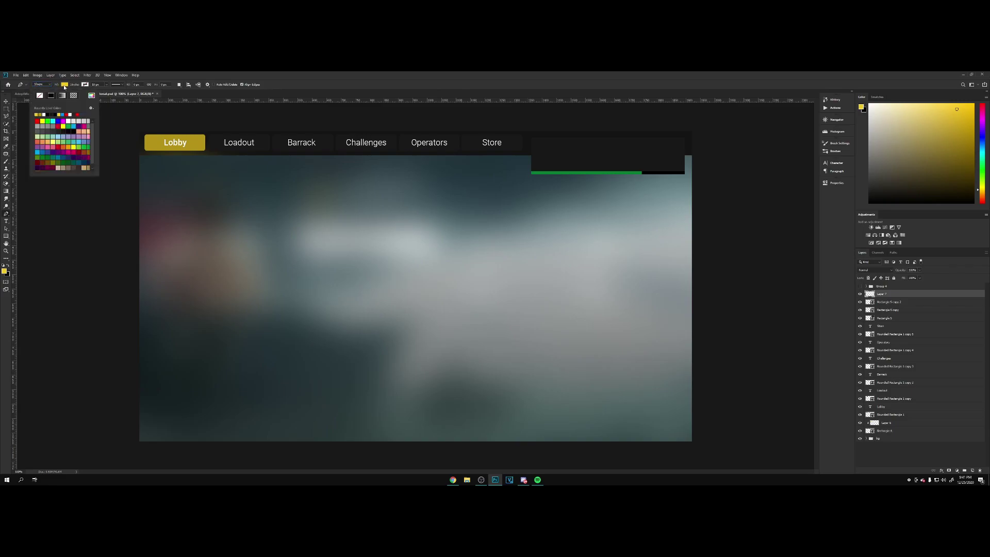
click(71, 113)
click(85, 84)
click(85, 85)
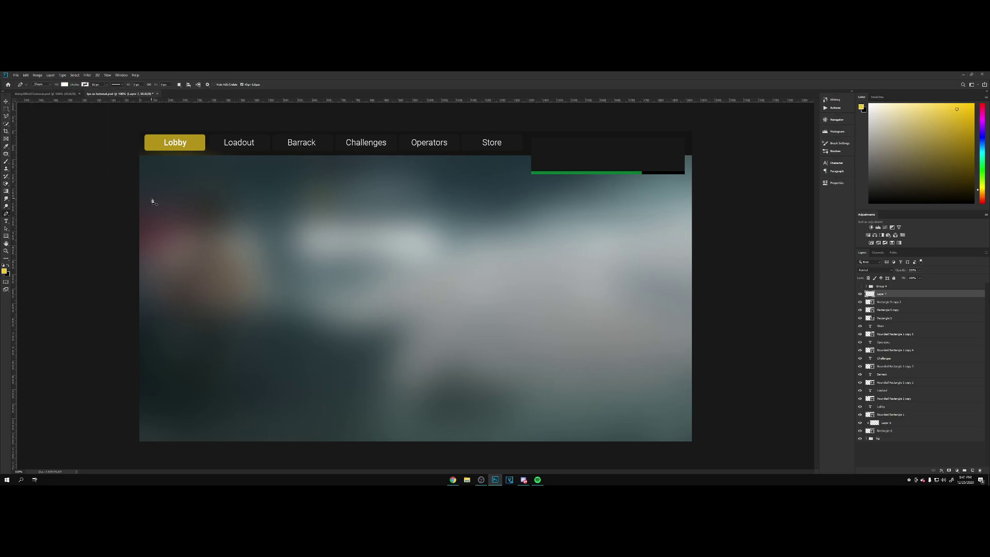
- Draw a thin wedge along the header bar's bottom edge, tapering from the canvas's left edge to the dark panel, and hide its path outline
click(139, 157)
click(531, 156)
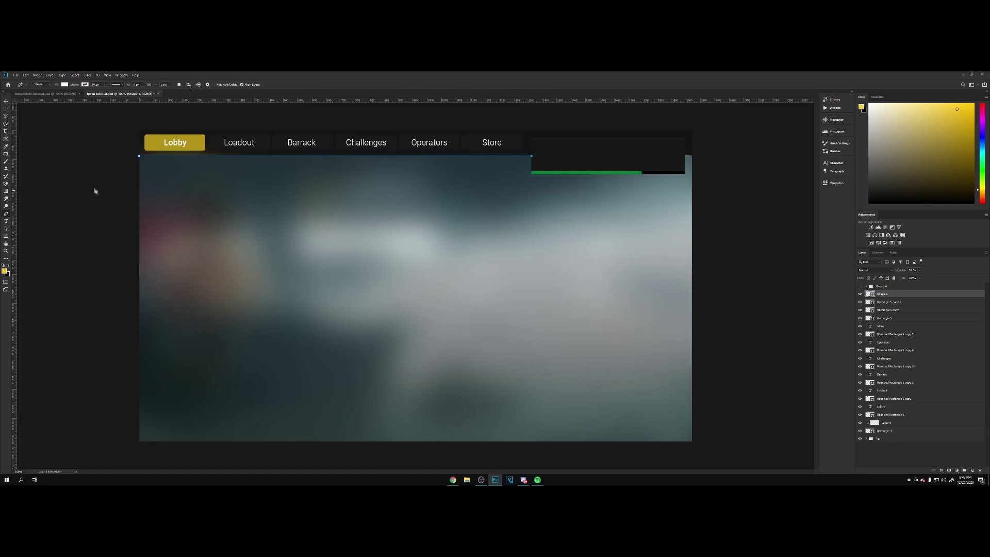
click(139, 160)
key(ctrl+z)
click(140, 159)
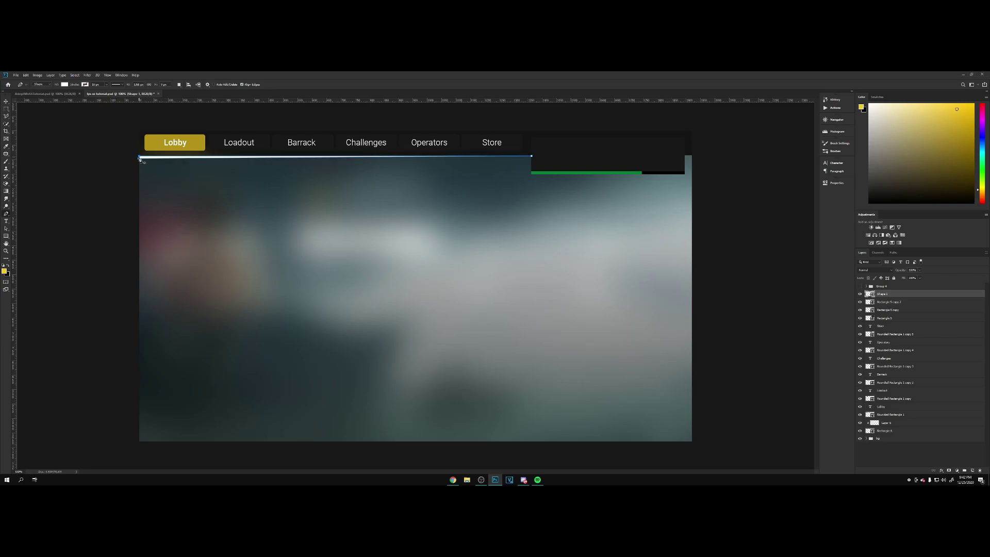
key(v)
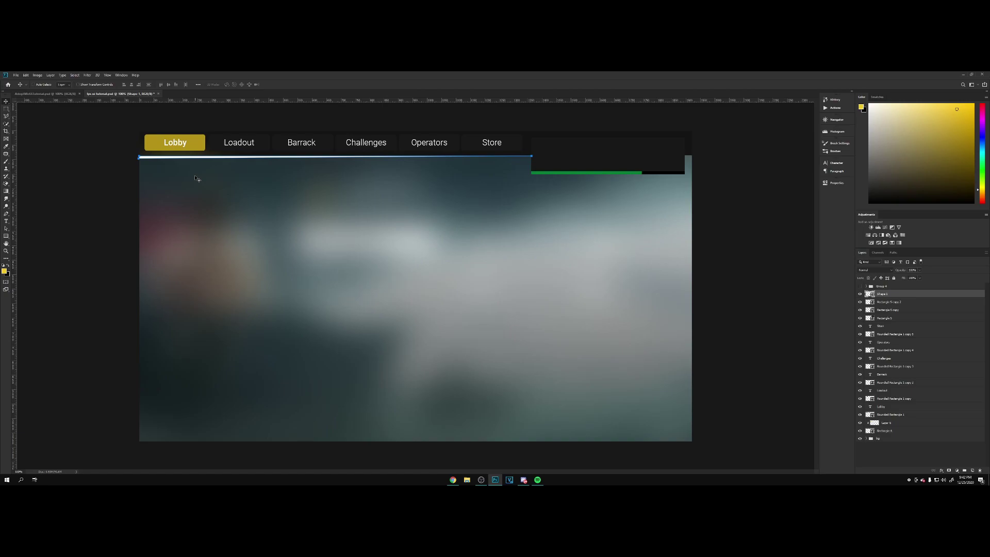
key(ctrl+h)
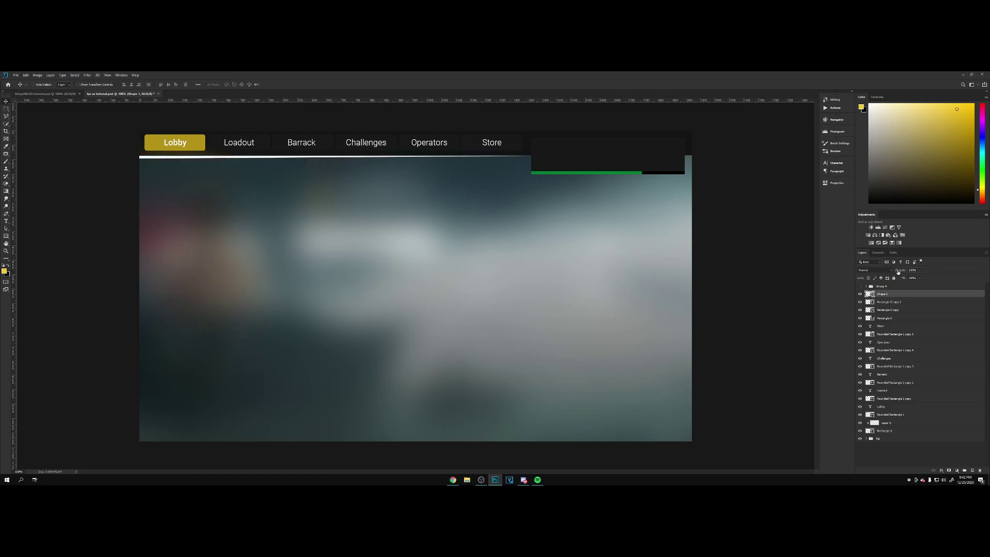
- Keep the thin wedge at full opacity and recolour it to a very dark grey like the header bar
mouse_move(898, 272)
mouse_down()
mouse_move(881, 272)
mouse_move(901, 272)
mouse_move(892, 273)
mouse_up()
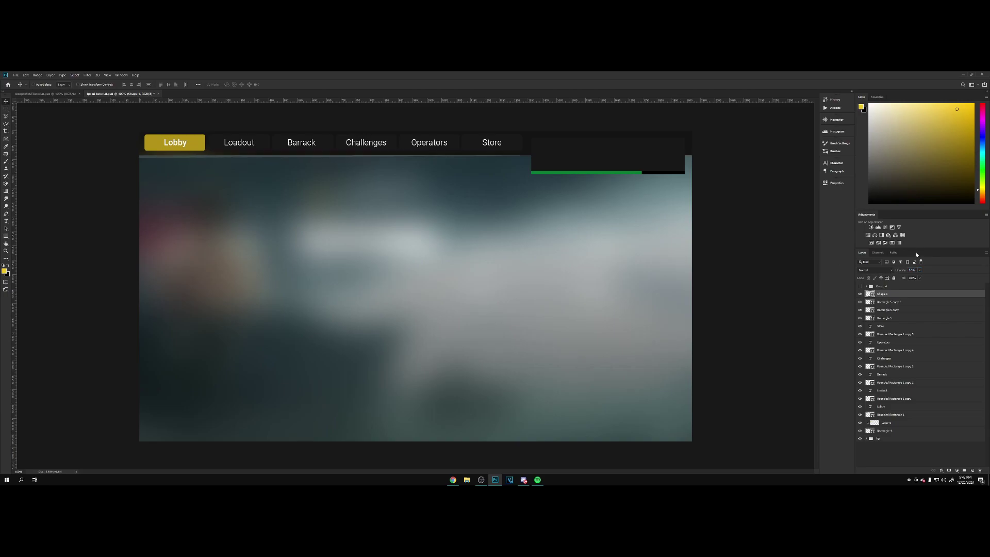
key(ctrl+z)
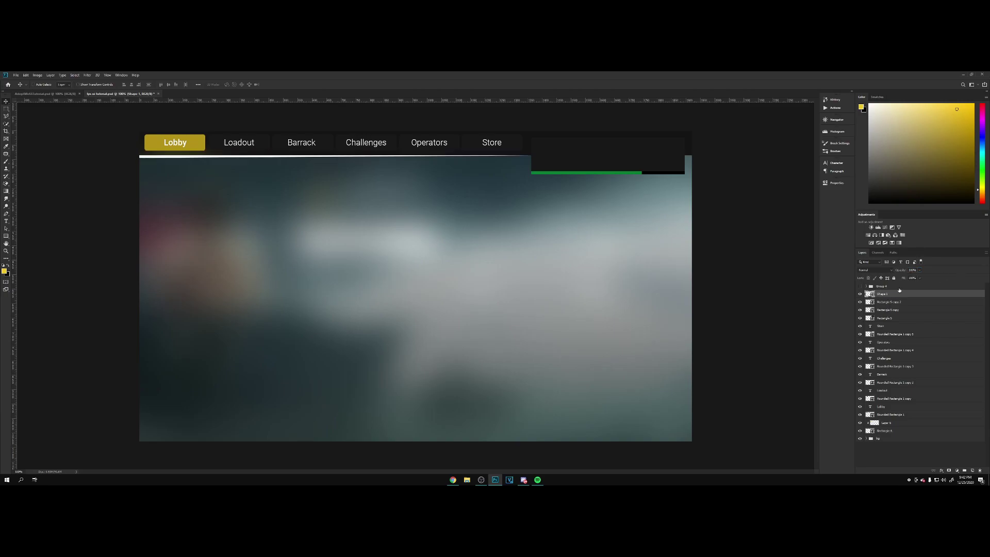
double_click(870, 294)
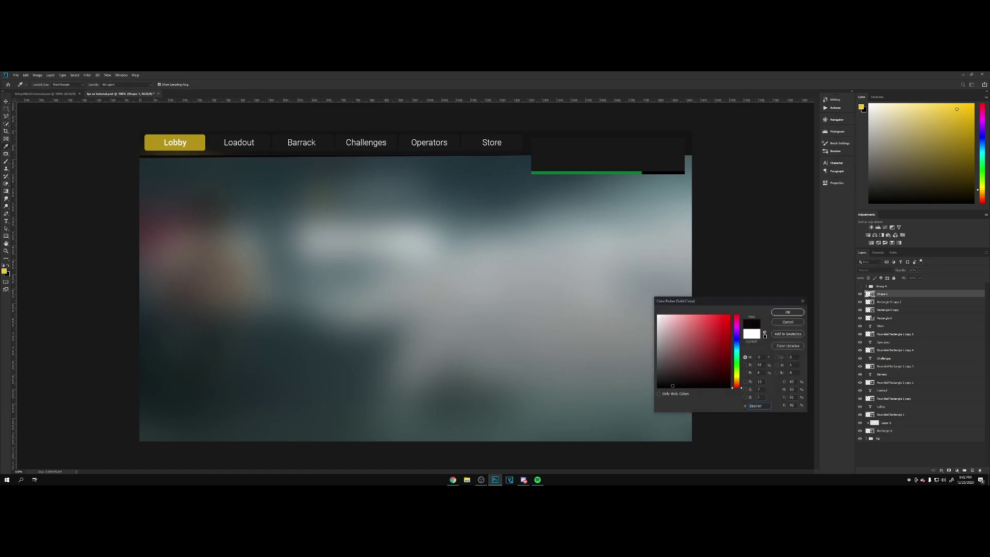
drag(633, 375, 630, 380)
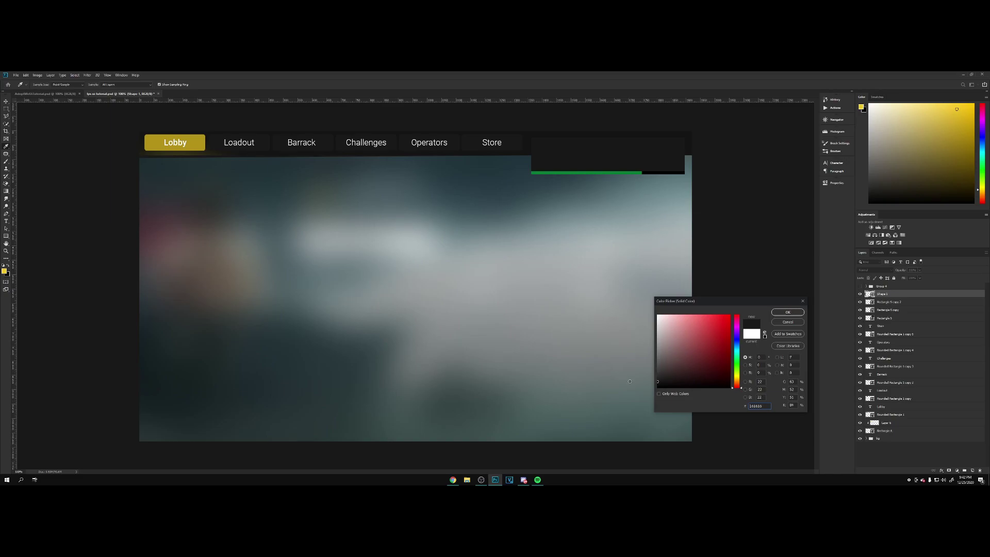
drag(630, 381, 629, 381)
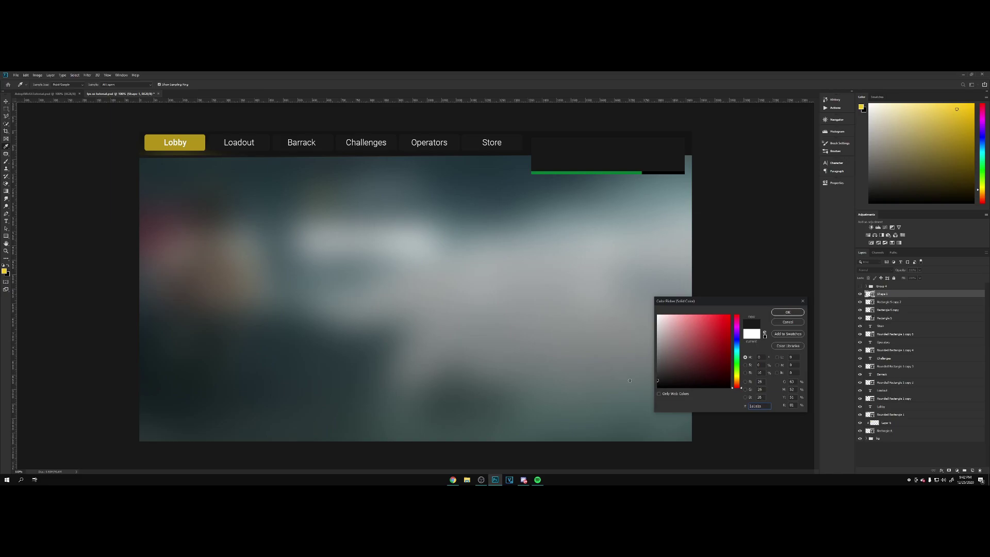
click(781, 313)
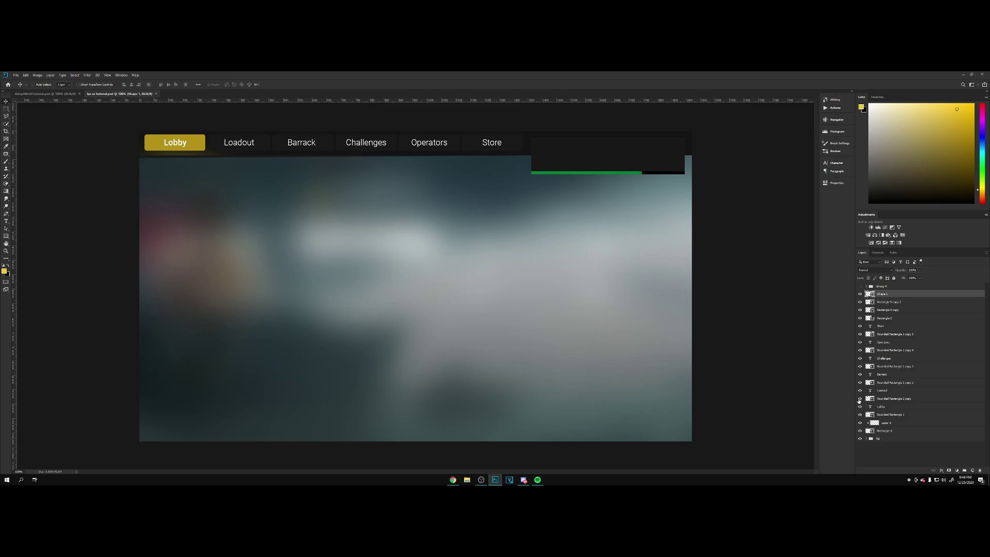
- Add a new layer directly above the Lobby button's rounded rectangle and clip it to the button
click(859, 414)
click(859, 414)
click(920, 415)
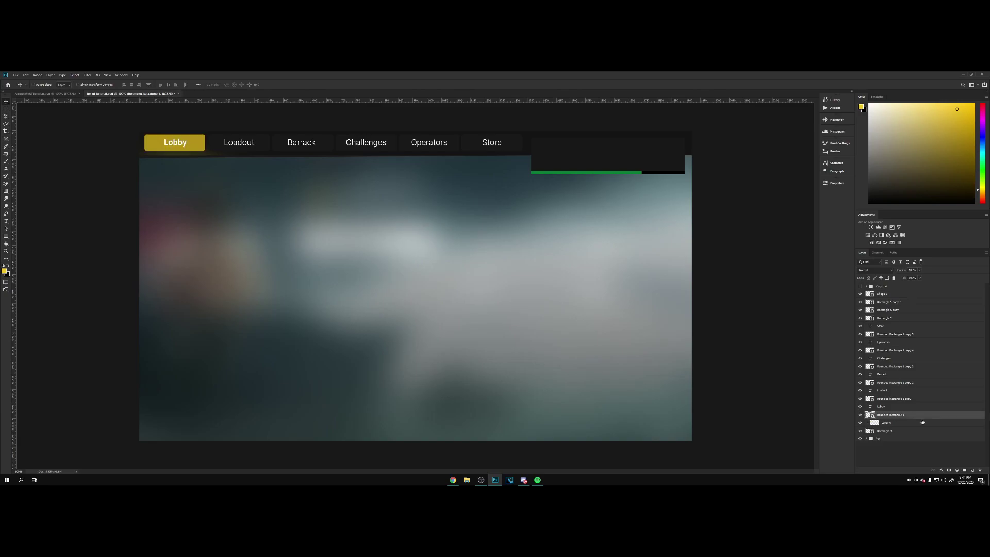
click(972, 470)
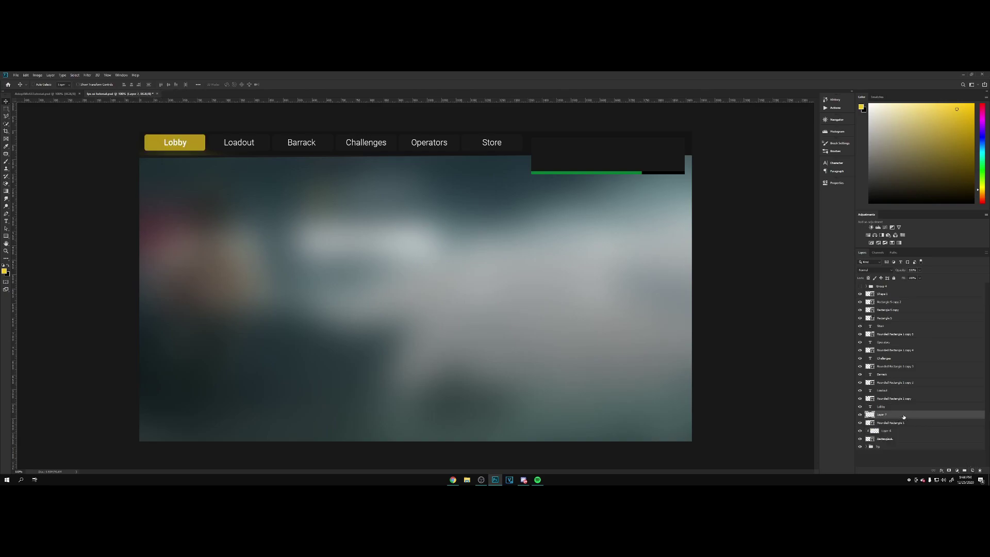
right_click(902, 415)
click(908, 282)
- Paint a soft white glow on the lower edge of the Lobby button with a soft round brush
key(b)
key(d)
key(x)
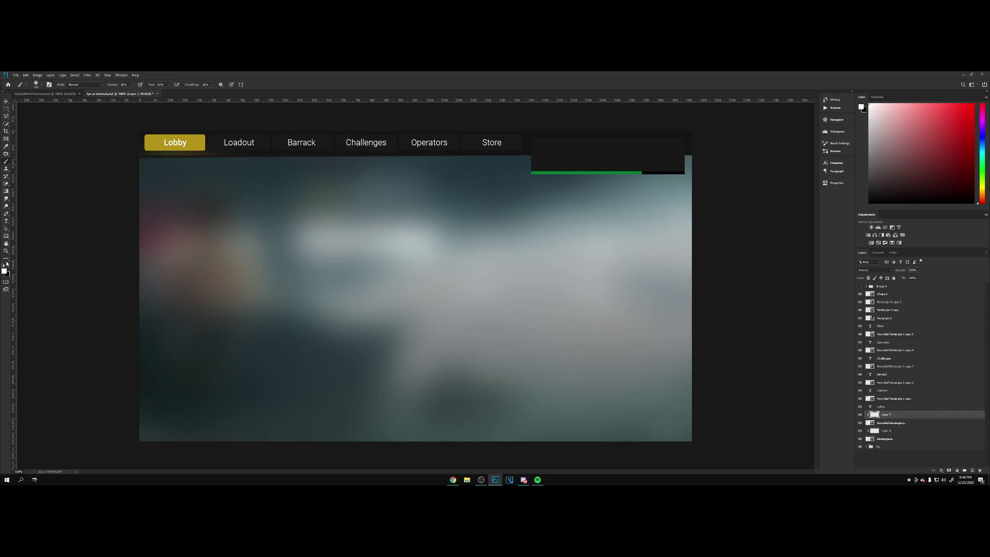
drag(142, 181, 220, 187)
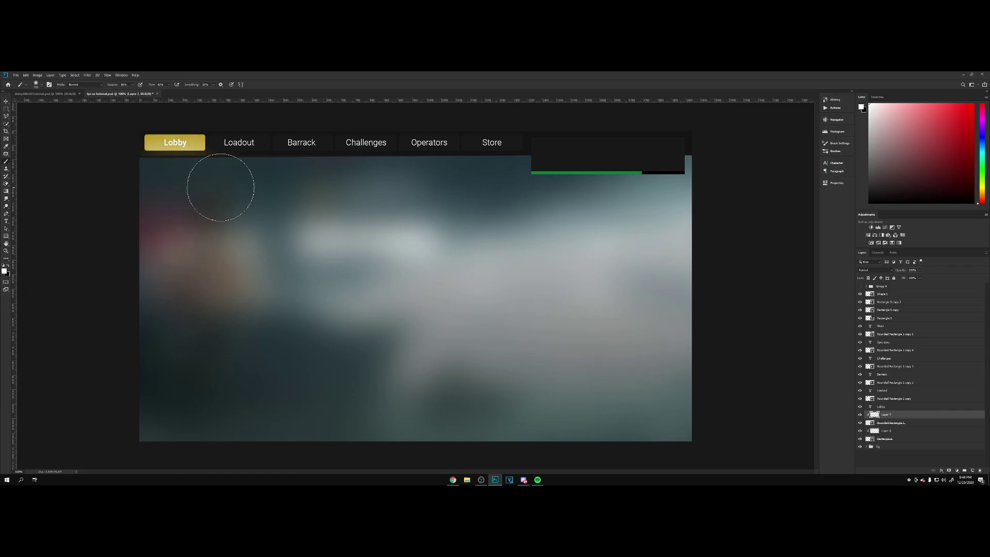
key(ctrl+z)
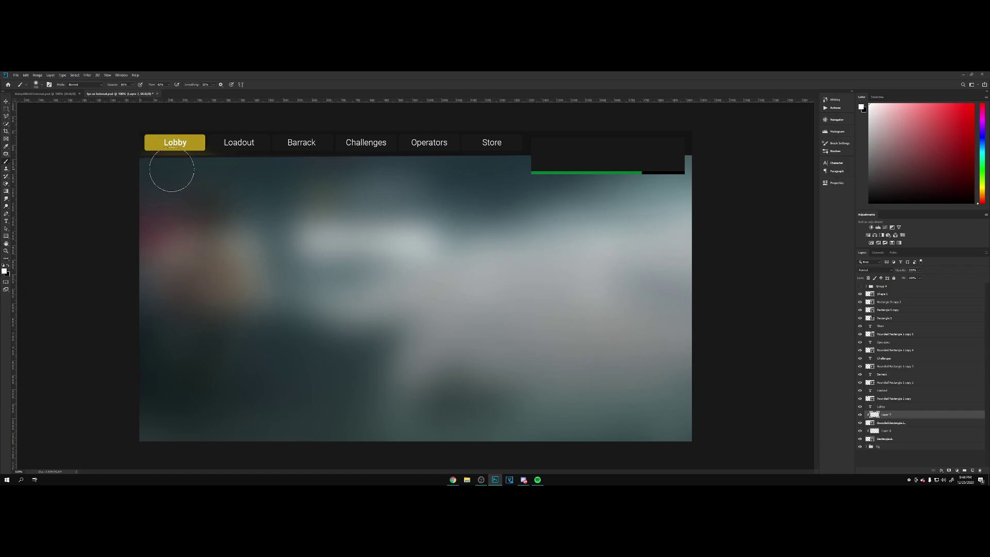
click(174, 170)
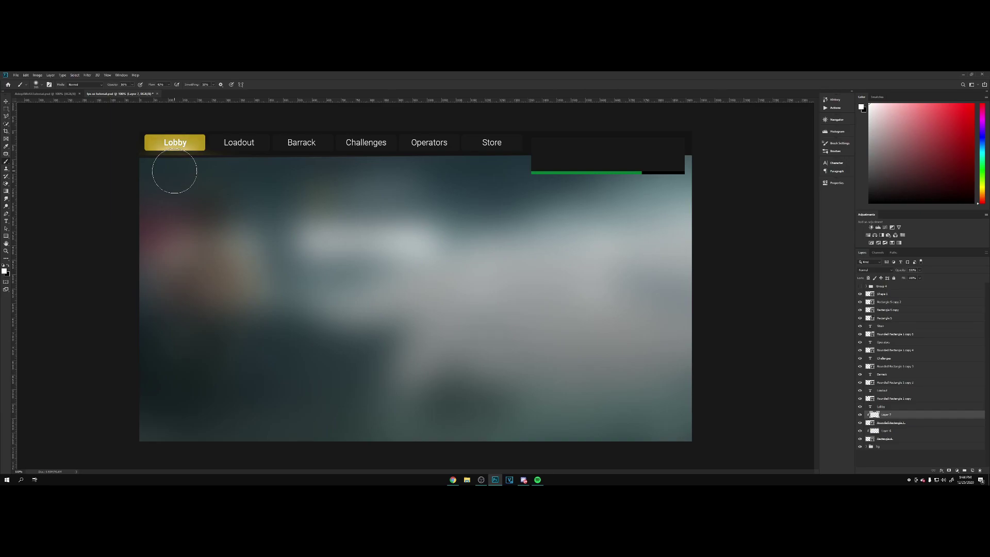
- Set the blend mode of the Lobby button's glow layer to Overlay
key(v)
click(874, 270)
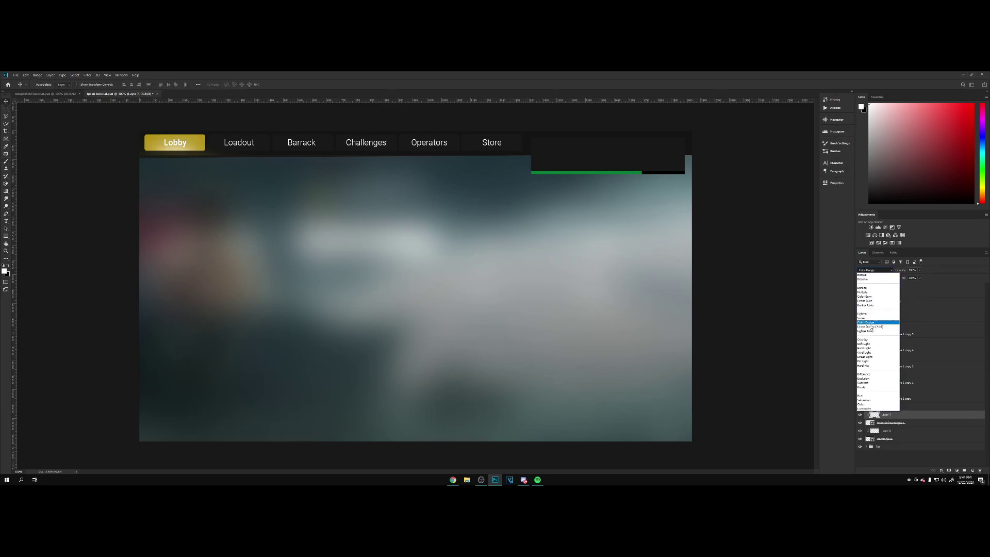
click(871, 340)
drag(258, 194, 261, 189)
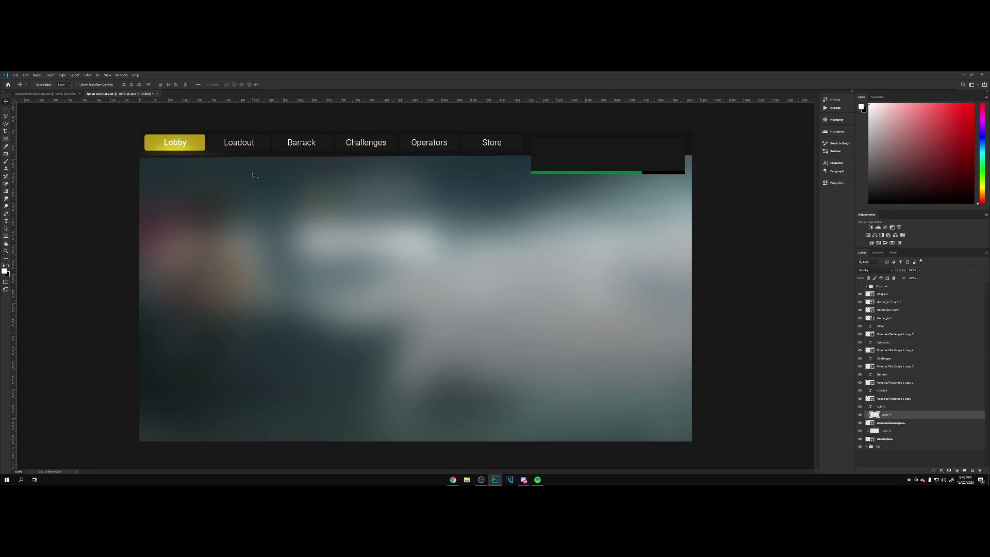
- Scale the Lobby label down slightly about its centre
double_click(185, 142)
key(Escape)
key(ctrl+t)
drag(188, 139, 184, 140)
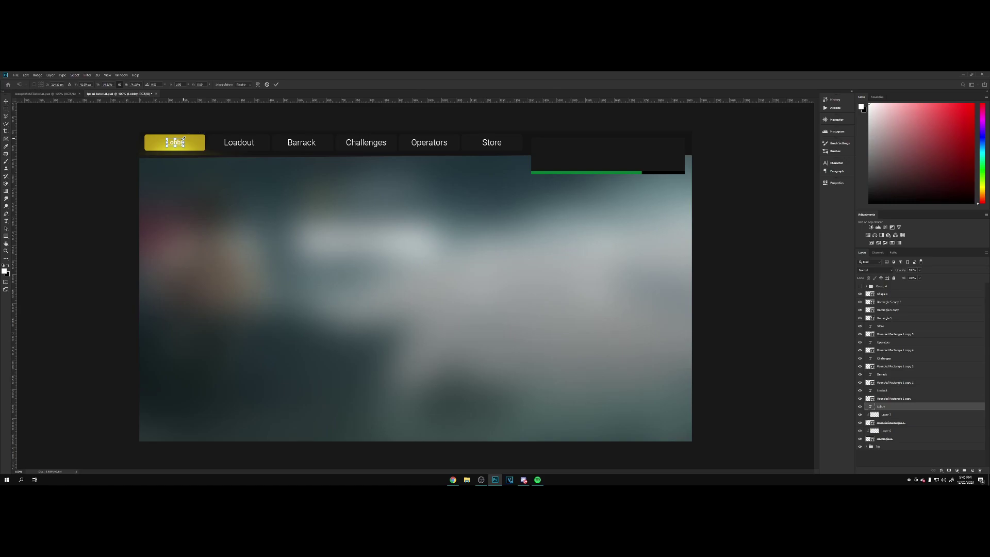
key(Return)
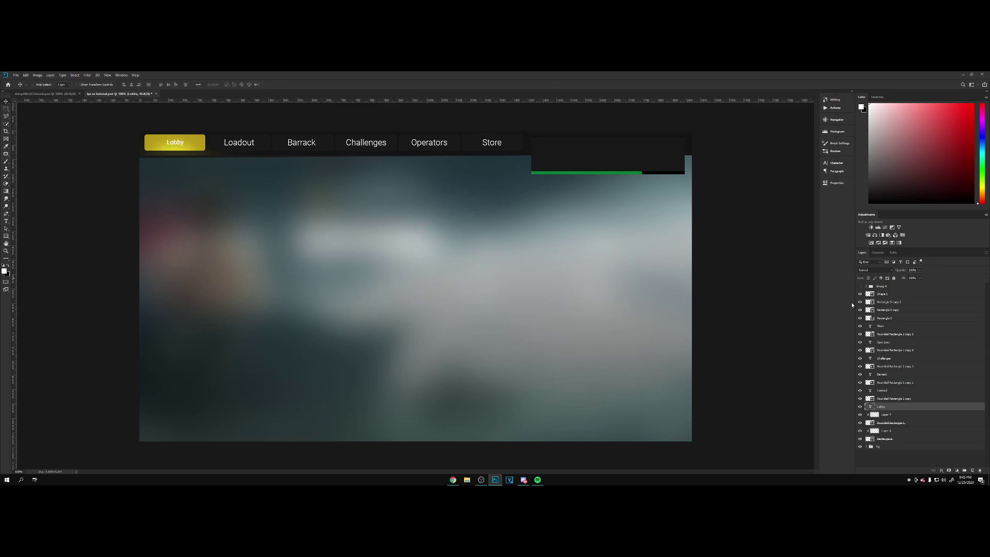
- Scale the Loadout and Barrack labels down about their centres to match the Lobby label
click(917, 392)
key(ctrl+t)
drag(254, 138, 251, 140)
key(Return)
click(917, 374)
key(ctrl+t)
drag(316, 135, 313, 138)
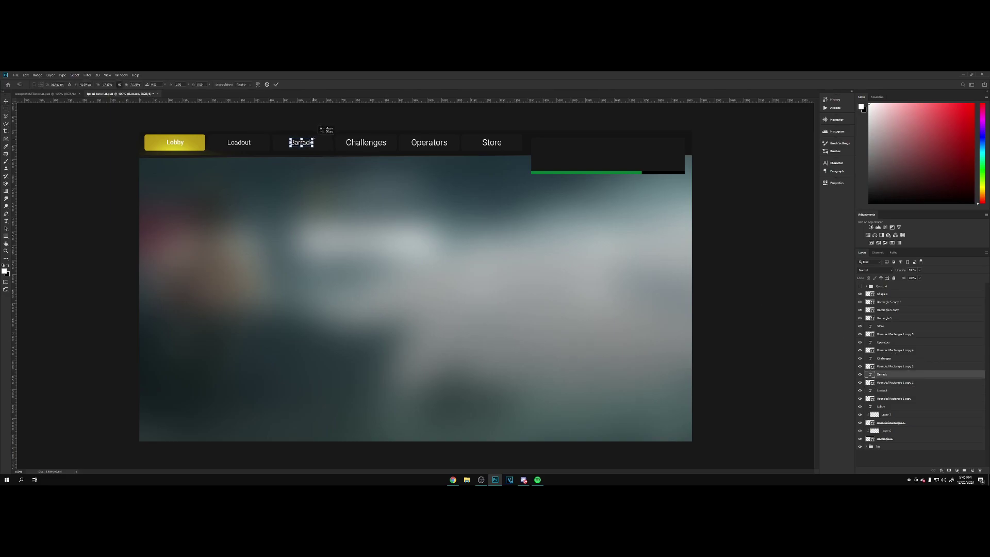
key(Return)
- Scale the Challenges label down about its centre to match the smaller navigation labels
ctrl+click(384, 144)
key(ctrl+t)
drag(388, 137, 382, 139)
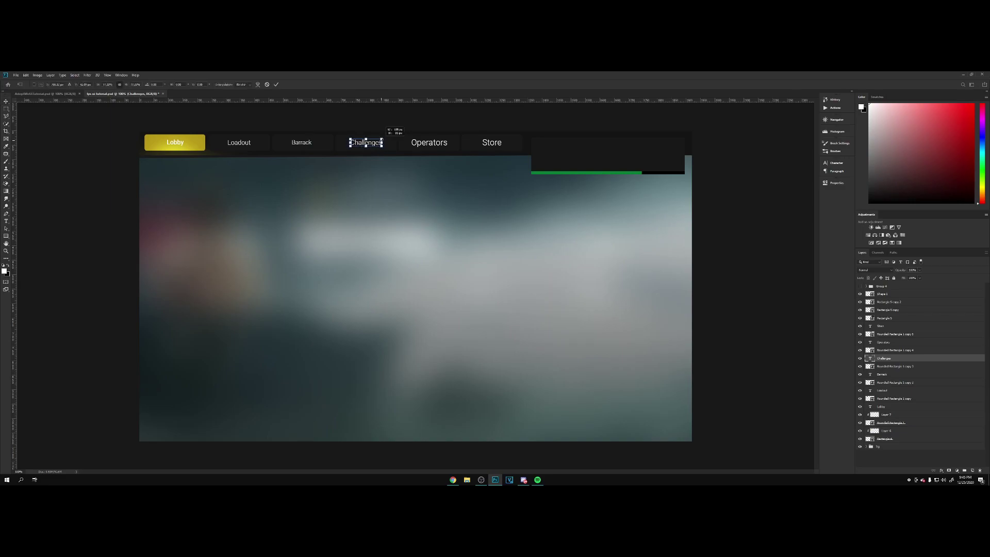
key(Return)
- Enlarge the Barrack label slightly so its text size matches the neighbouring labels
key(t)
click(882, 374)
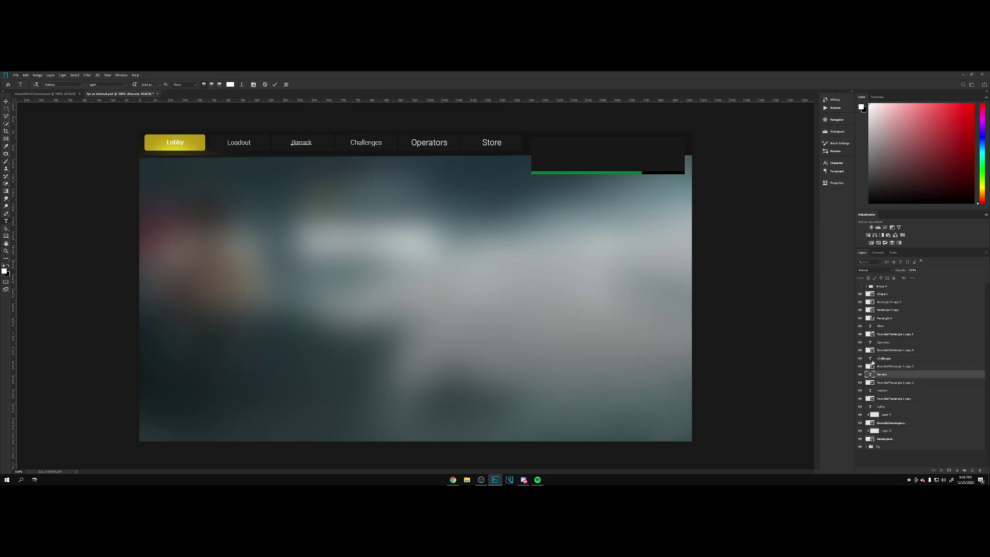
key(ctrl+t)
drag(314, 138, 314, 137)
key(Return)
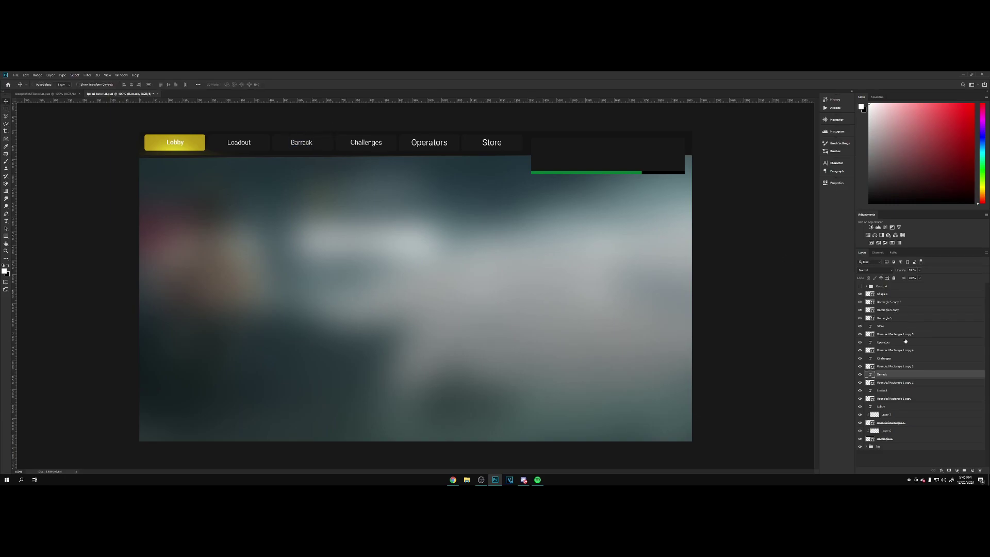
- Scale the Operators and Store labels down about their centres to match the other navigation labels
click(905, 342)
key(ctrl+t)
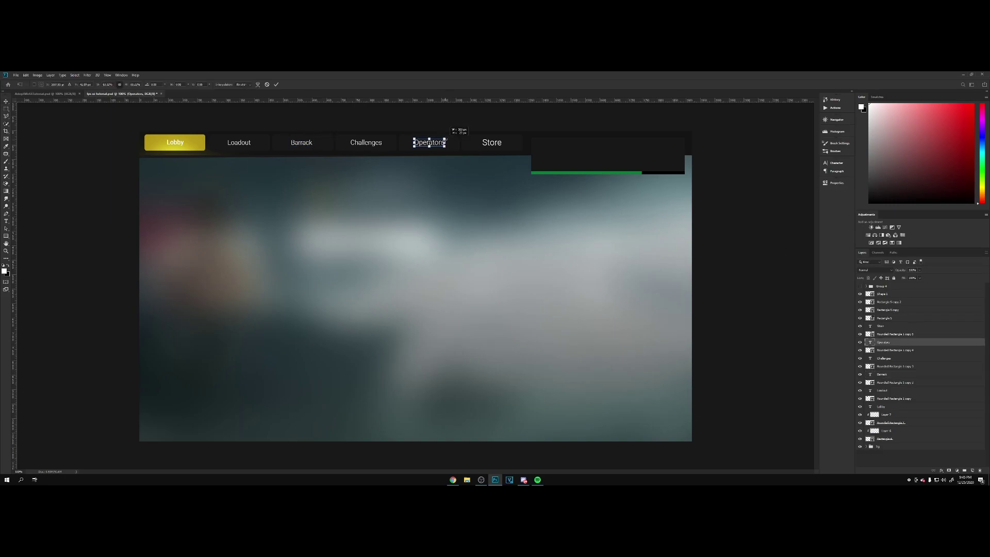
key(Return)
click(902, 326)
key(ctrl+t)
key(Return)
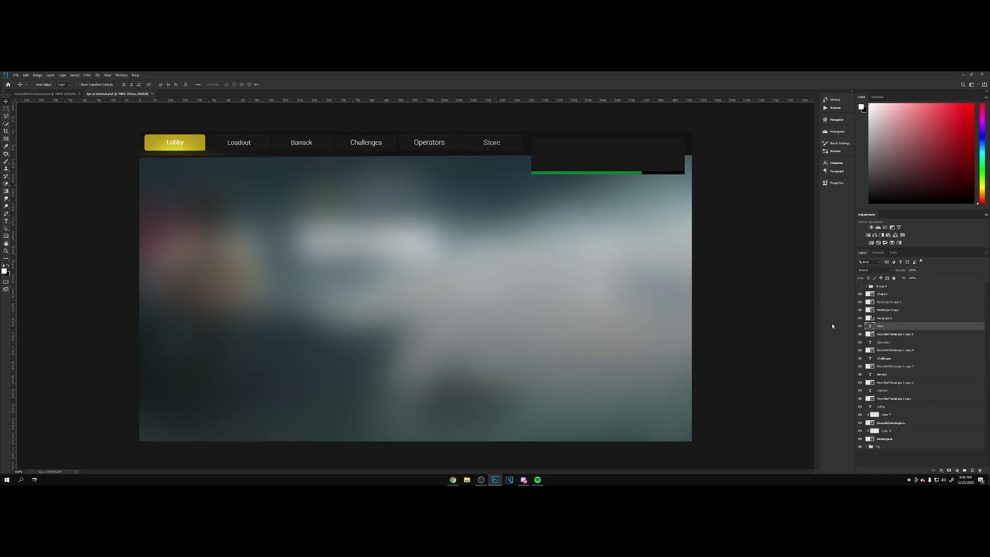
- Duplicate the Store label, move the copy onto the dark panel and place its layer above the wedge shape
key(ctrl+j)
drag(492, 142, 554, 148)
drag(896, 327, 894, 291)
- Change the text of the copied label on the dark panel to "YourName"
key(t)
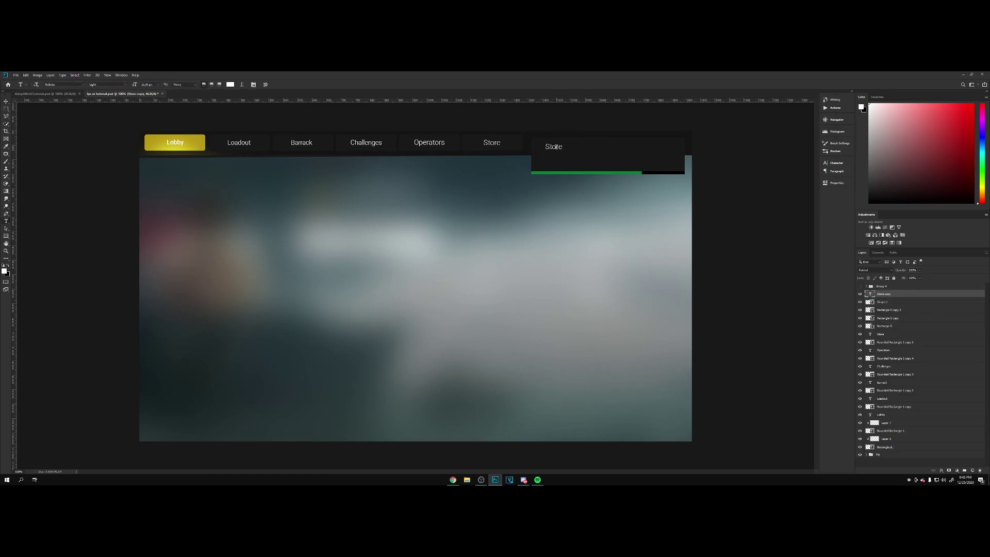
key(Return)
text(YourName)
key(ctrl+Return)
key(v)
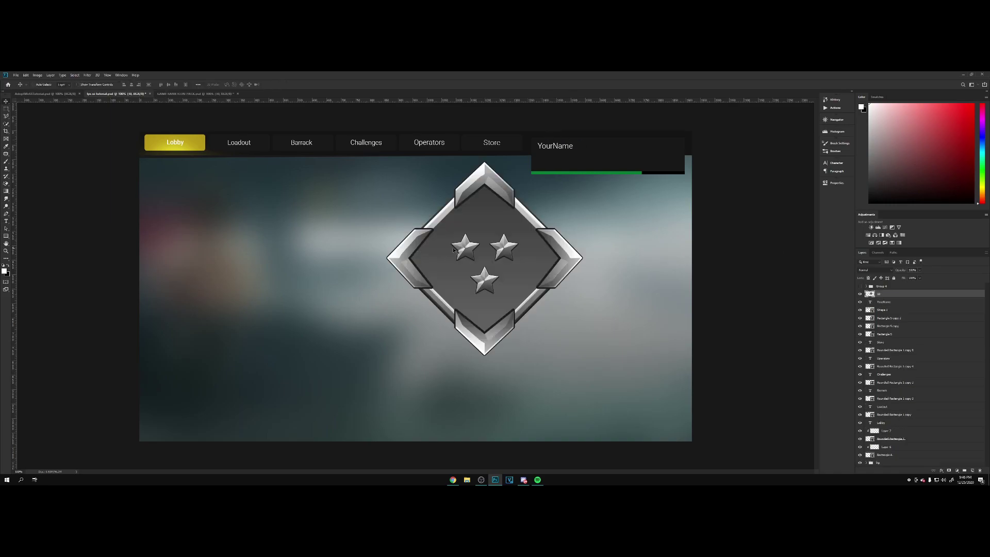
- Resize the white crosshair icon, position it just after the YourName label and save the document
drag(578, 188, 595, 148)
key(ctrl+t)
key(Return)
key(ctrl+t)
key(Return)
key(Right)
key(Right)
key(Right)
key(Right)
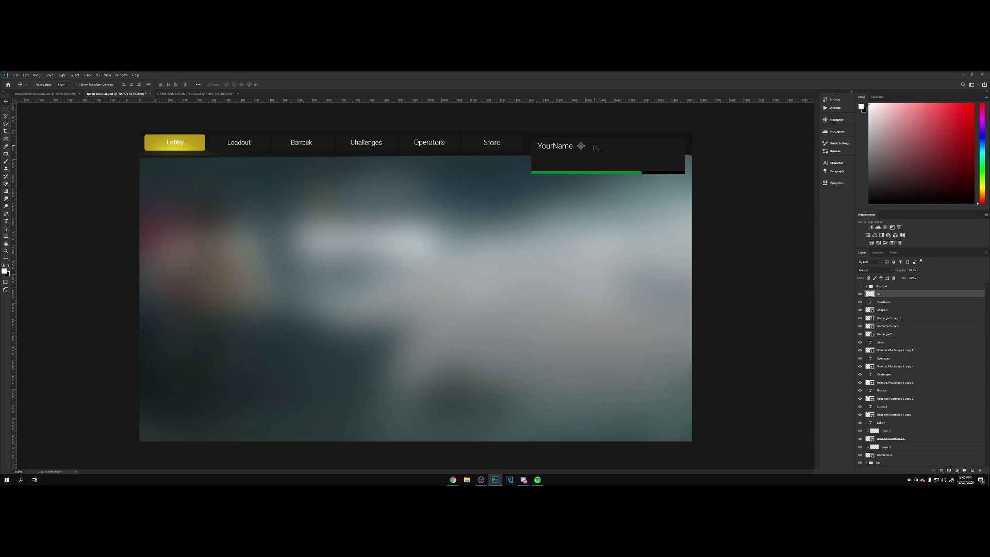
key(ctrl+s)
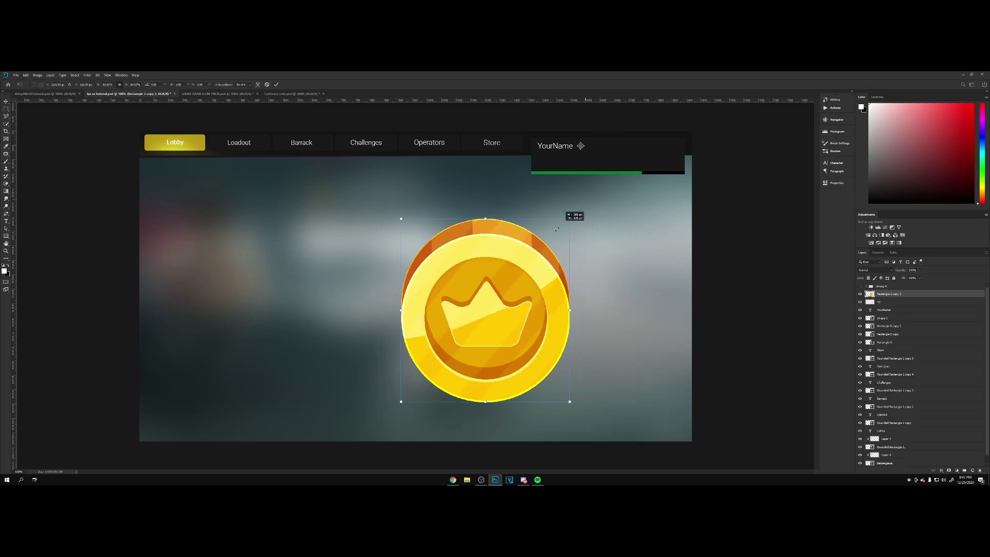
- Shrink the gold crown coin to a small icon and place it directly below the YourName label
drag(561, 225, 544, 158)
key(Return)
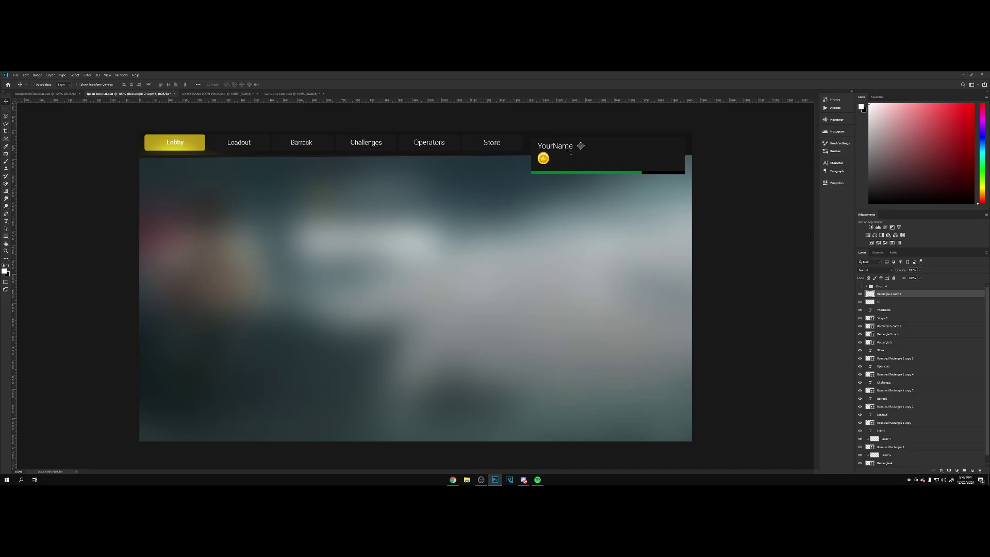
key(ctrl+t)
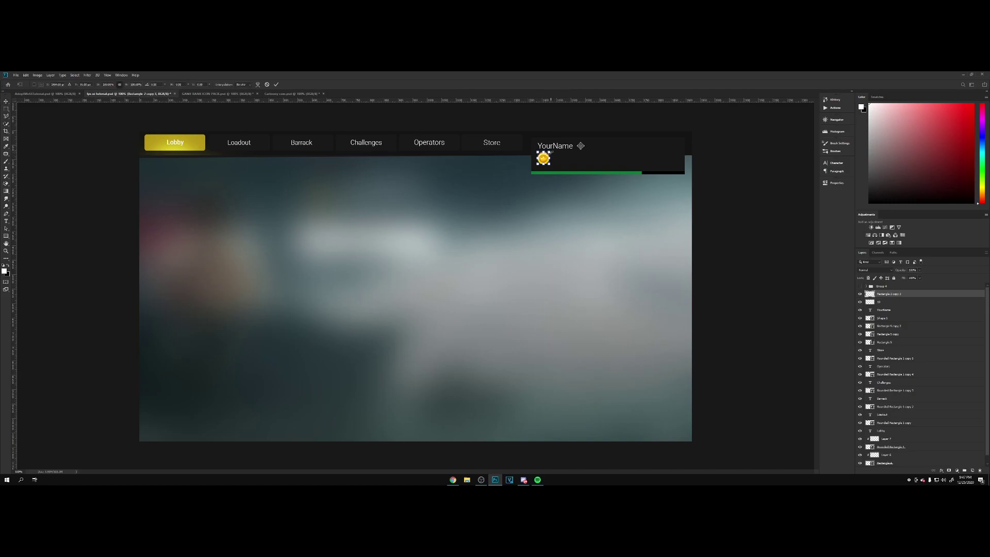
drag(548, 151, 548, 153)
key(Return)
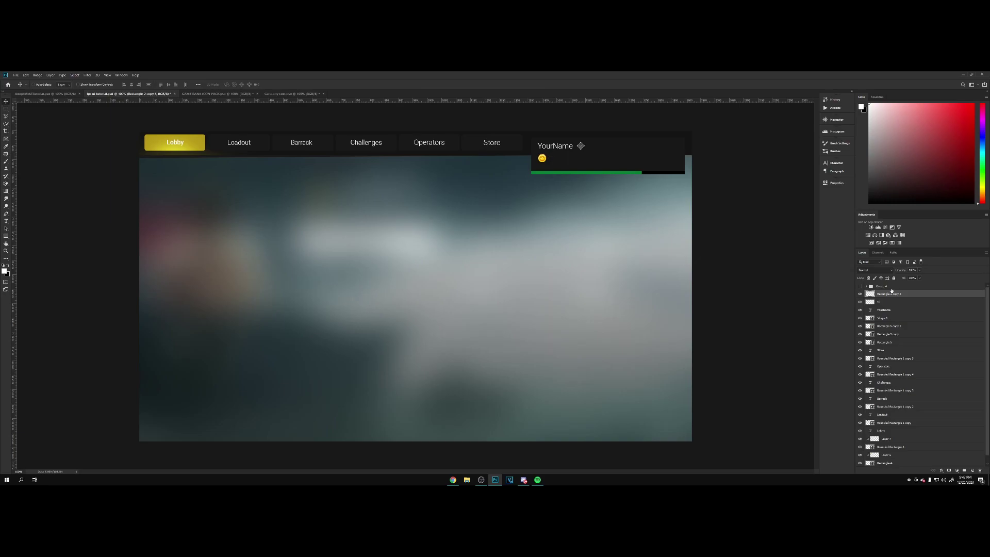
- Duplicate the YourName label beside the coin icon and change the copy's text to "530"
click(893, 311)
alt+drag(555, 154, 567, 169)
key(t)
double_click(565, 160)
text(5)
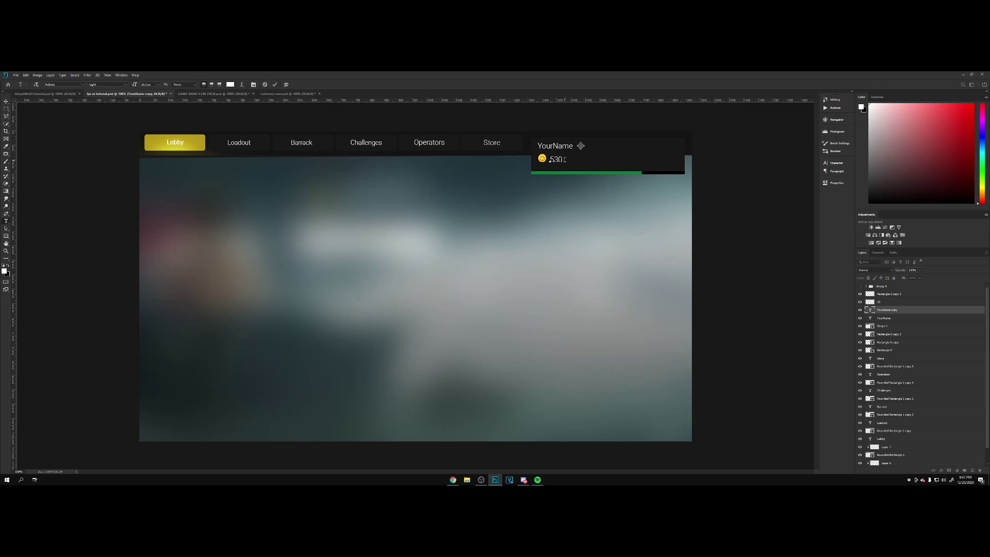
text(30)
- Recolour the 530 text to an orange sampled from the coin icon
click(230, 85)
text(fff361)
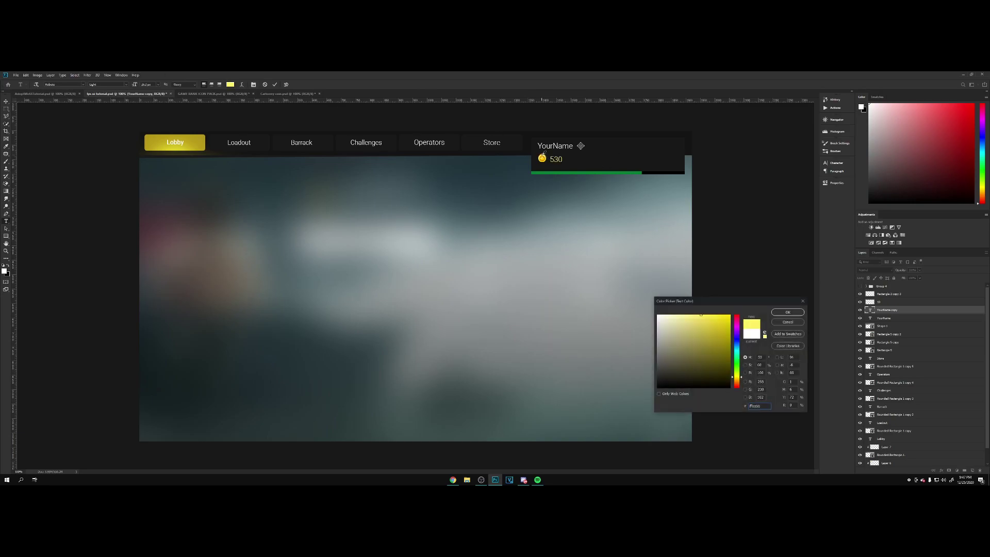
text(ef961e)
click(543, 154)
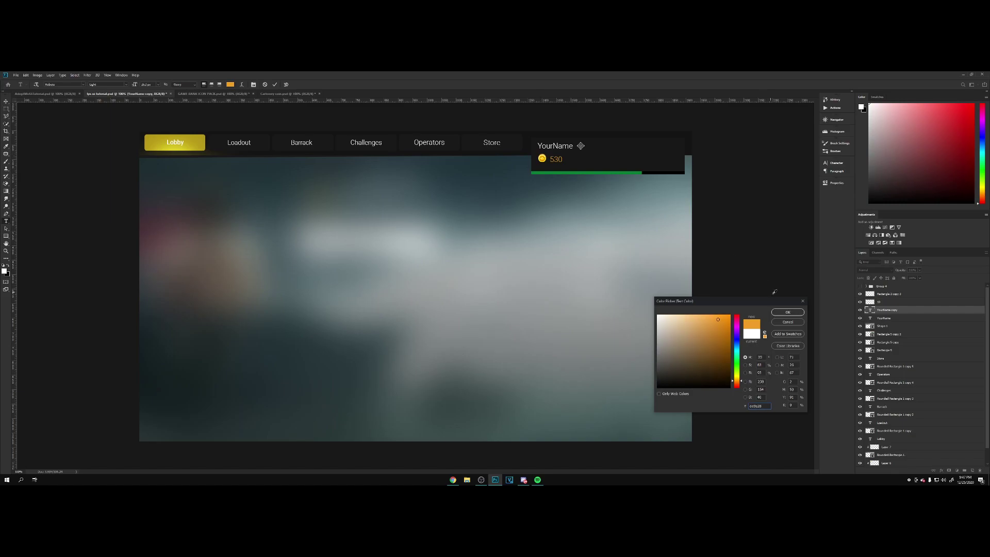
click(787, 312)
- Set the 530 text to the Medium font weight and adjust its size and position beside the coin
click(106, 84)
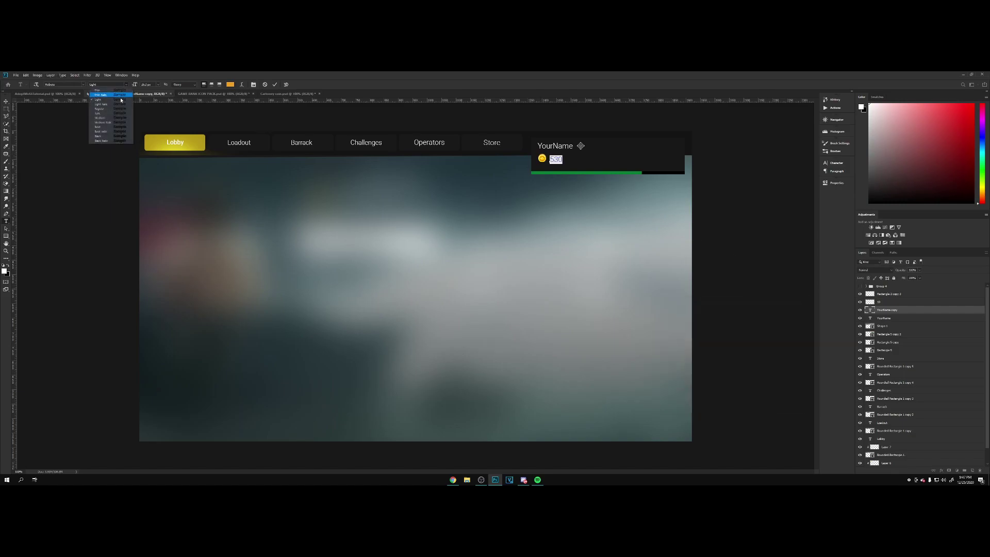
click(128, 114)
key(ctrl+Return)
key(ctrl+t)
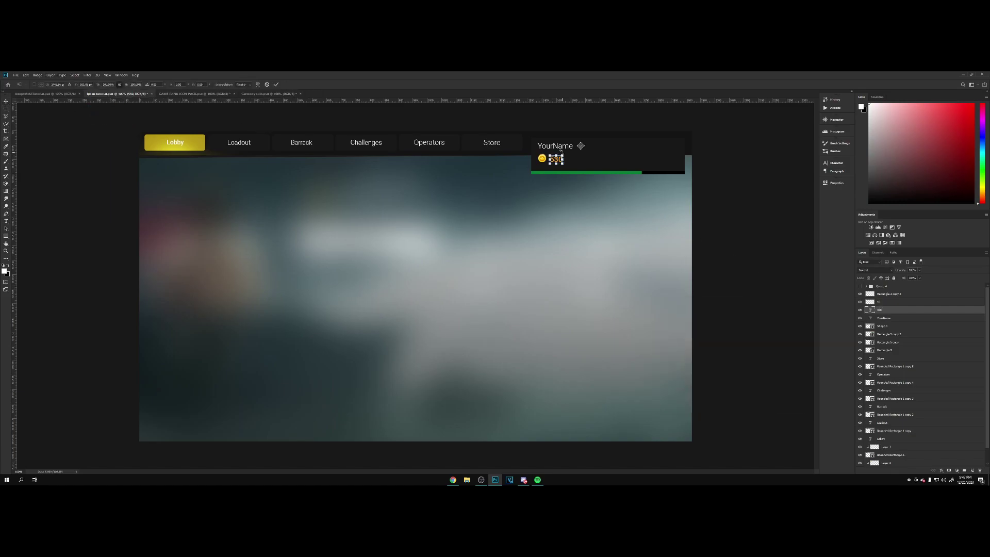
drag(564, 153, 563, 153)
key(Return)
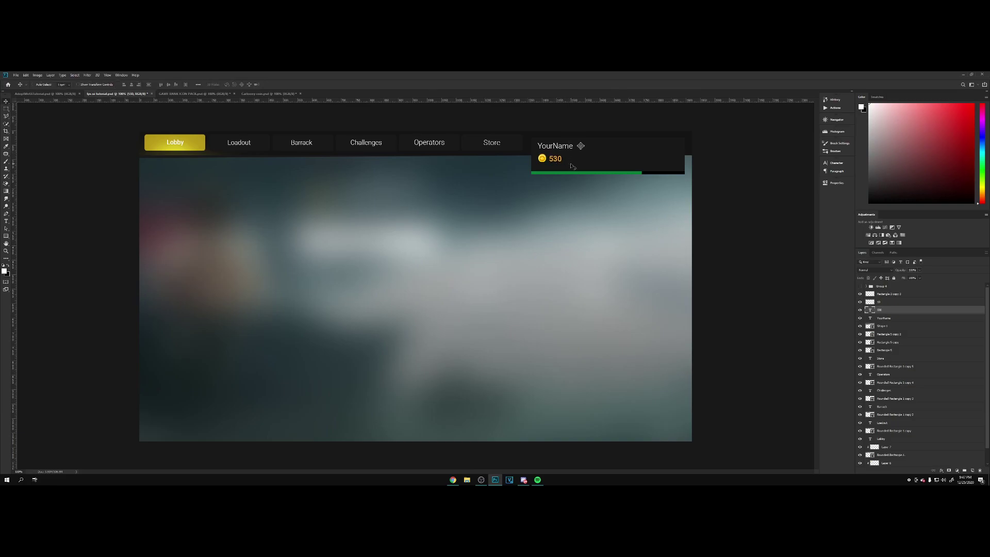
- Duplicate the 530 text, change the copy to "+" and position it just after the number
key(ctrl+j)
key(t)
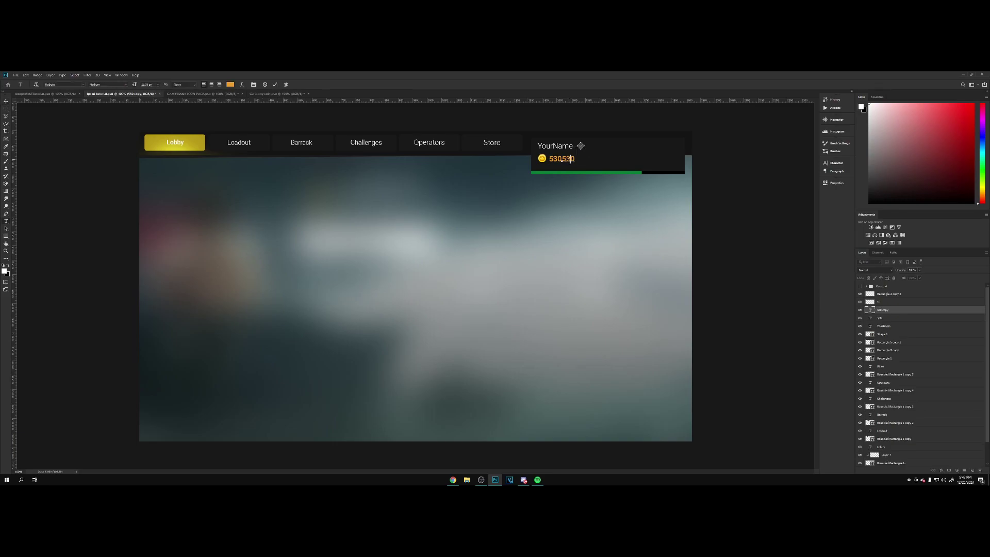
click(565, 159)
click(916, 312)
key(v)
drag(567, 179, 569, 179)
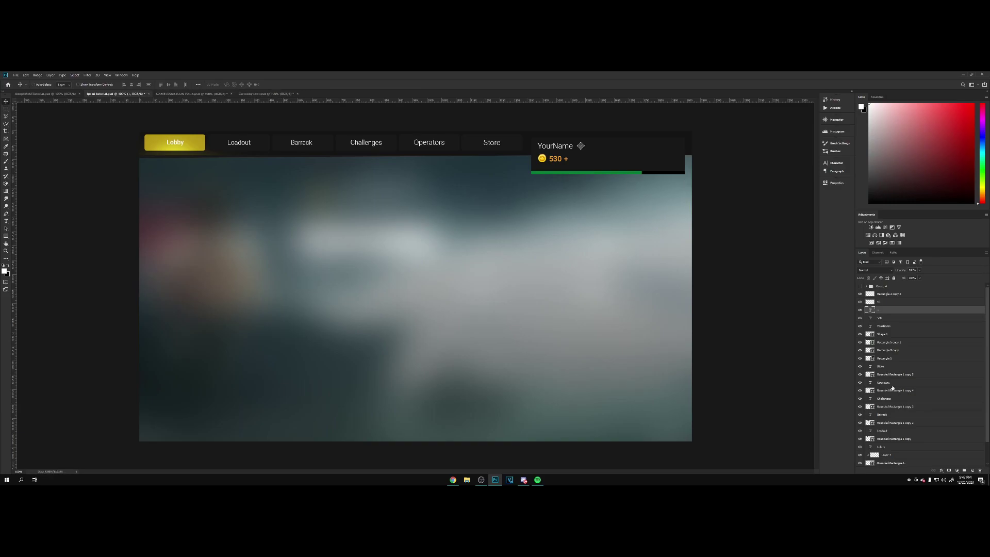
- Add a new layer above the dark panel's rectangle and clip it to the panel
click(884, 358)
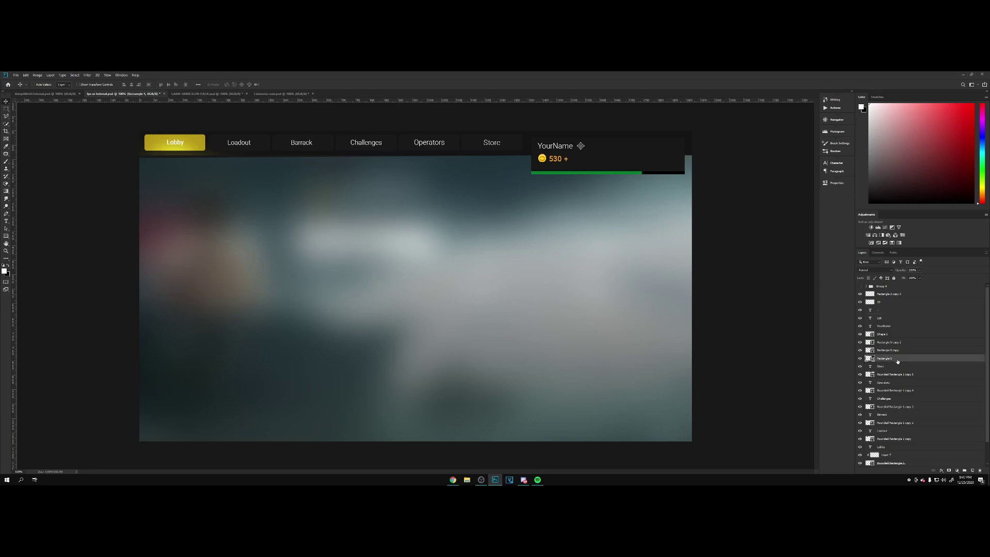
click(972, 472)
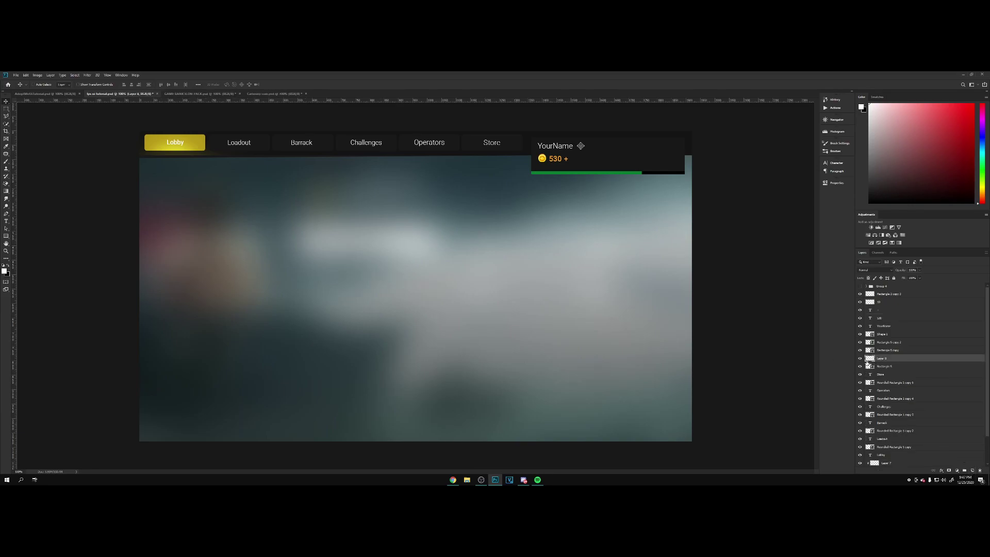
alt+click(895, 363)
- Paint a soft white glow along the dark panel's lower edge with an enlarged soft brush
key(b)
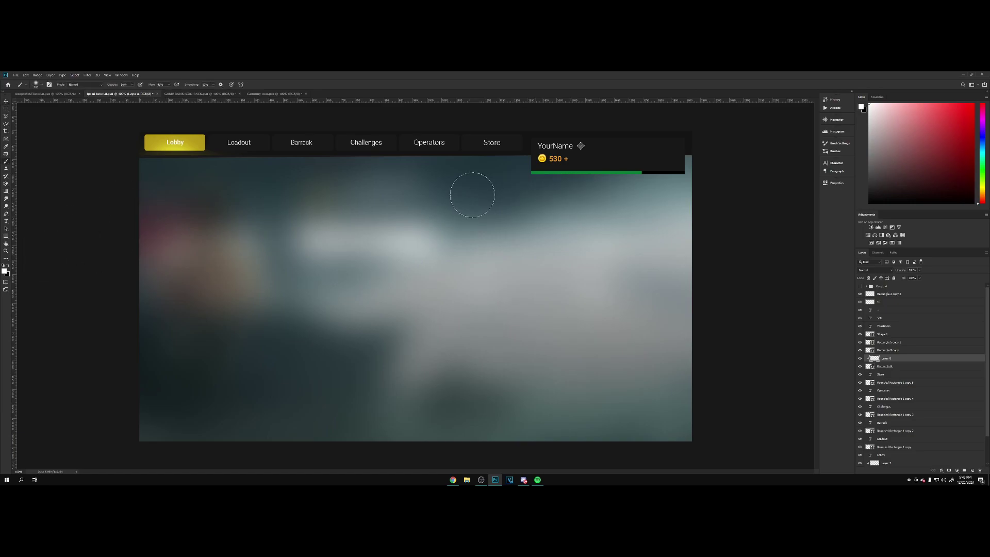
drag(507, 190, 743, 190)
key(ctrl+z)
key(bracketright)
key(bracketright)
key(bracketright)
key(bracketright)
key(bracketright)
drag(478, 228, 803, 243)
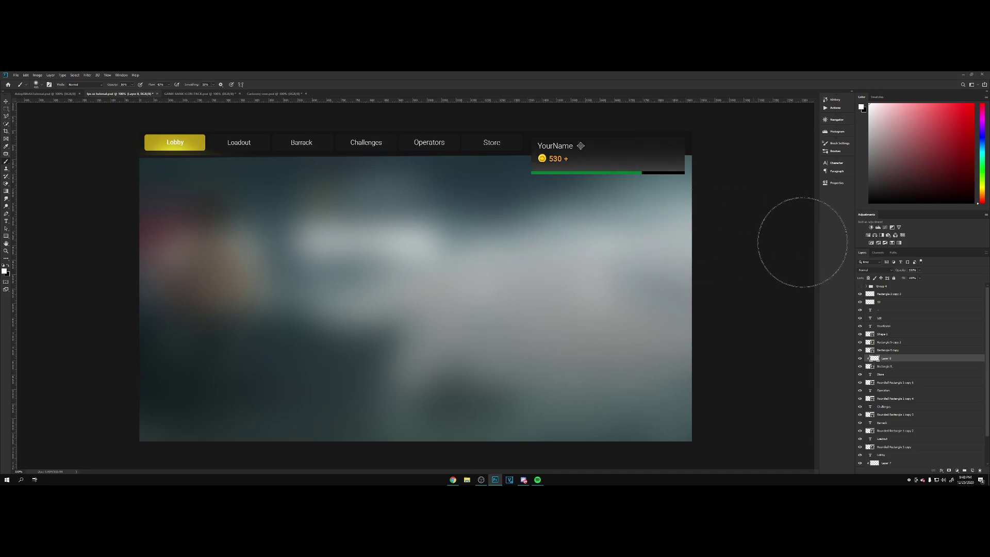
- Lower the opacity of the panel's glow layer until it is faint, and save the document
key(v)
drag(900, 272, 737, 276)
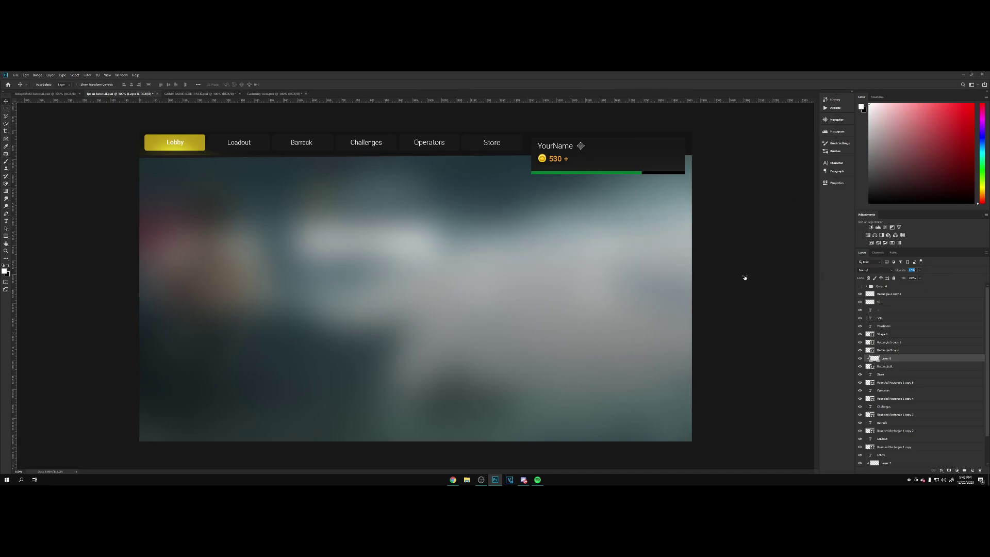
drag(744, 278, 745, 276)
key(ctrl+s)
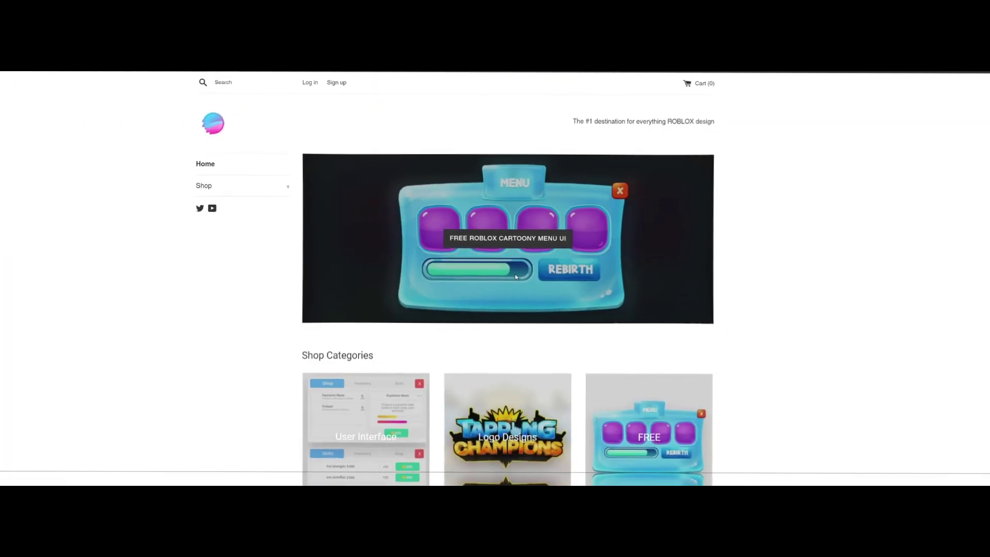
- In the web browser, browse the shop's User Interface category and view the ROBLOX Style Cartoony Menu UI product
click(255, 187)
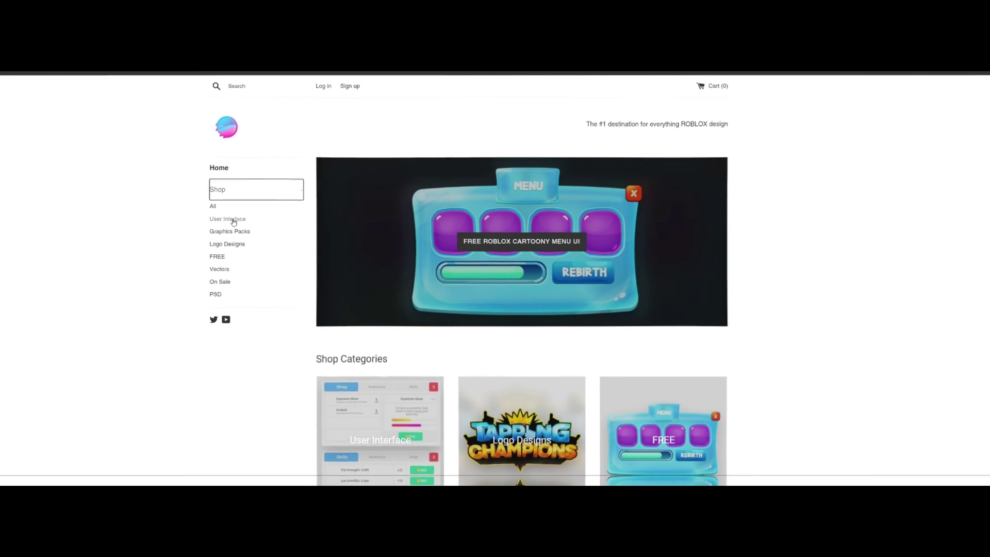
click(232, 220)
scroll(405, 260, down, 4)
scroll(405, 260, up, 4)
click(357, 237)
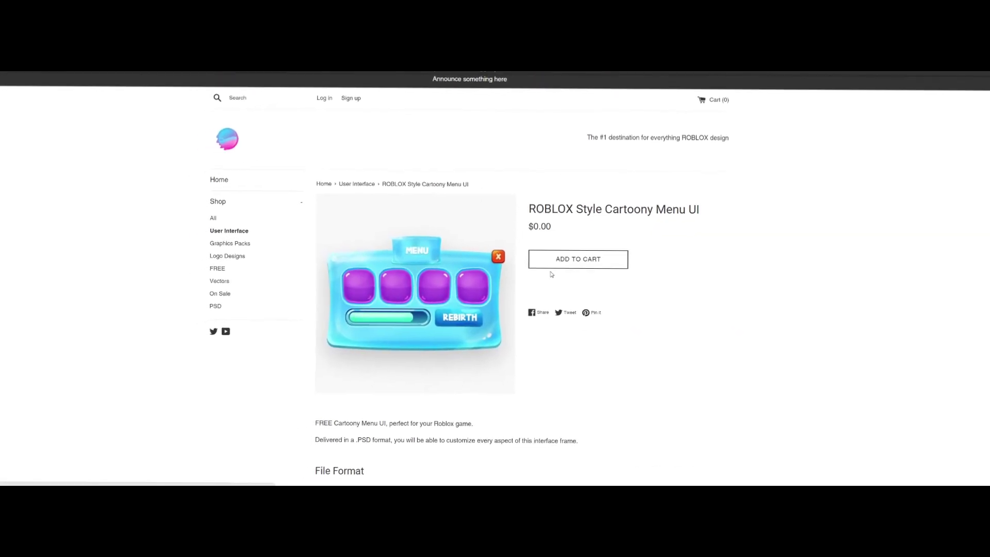